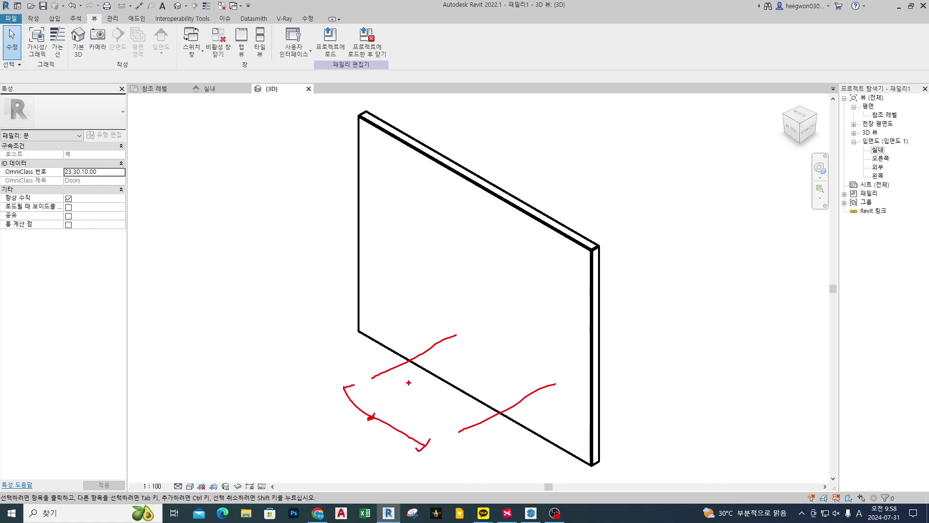
left_click_drag(408, 381, 408, 110)
left_click_drag(504, 427, 504, 173)
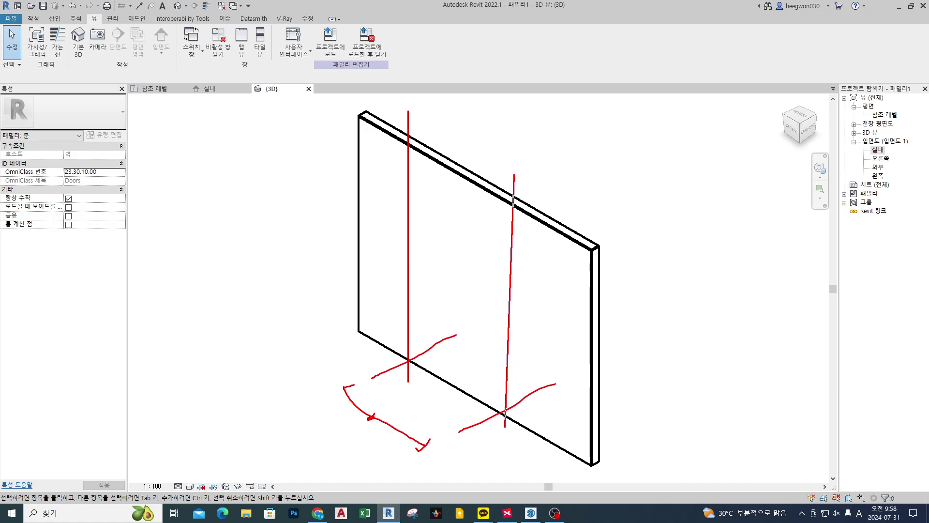
mouse_move(360, 175)
left_mouse_down()
mouse_move(565, 275)
mouse_move(562, 444)
left_mouse_up()
left_click_drag(572, 269, 555, 291)
mouse_move(571, 347)
left_mouse_down()
mouse_move(566, 364)
mouse_move(574, 360)
left_mouse_up()
left_click_drag(362, 418, 359, 425)
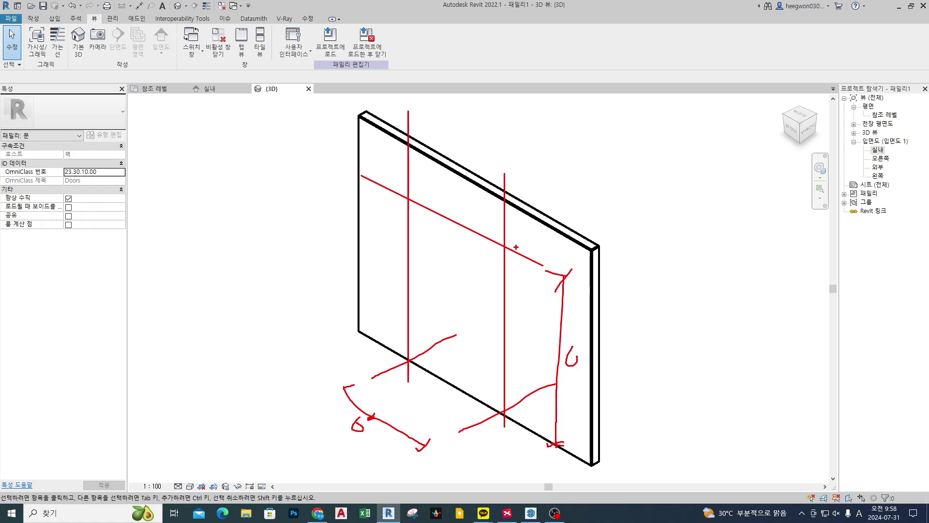
left_click_drag(449, 210, 457, 221)
key("Escape")
middle_click_drag(604, 216, 513, 317, "shift")
left_click(513, 317)
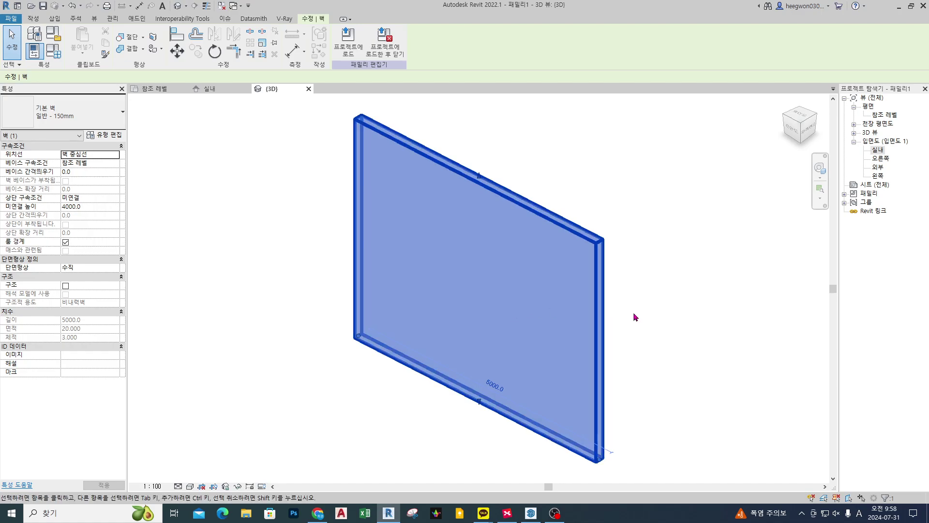
left_click(678, 299)
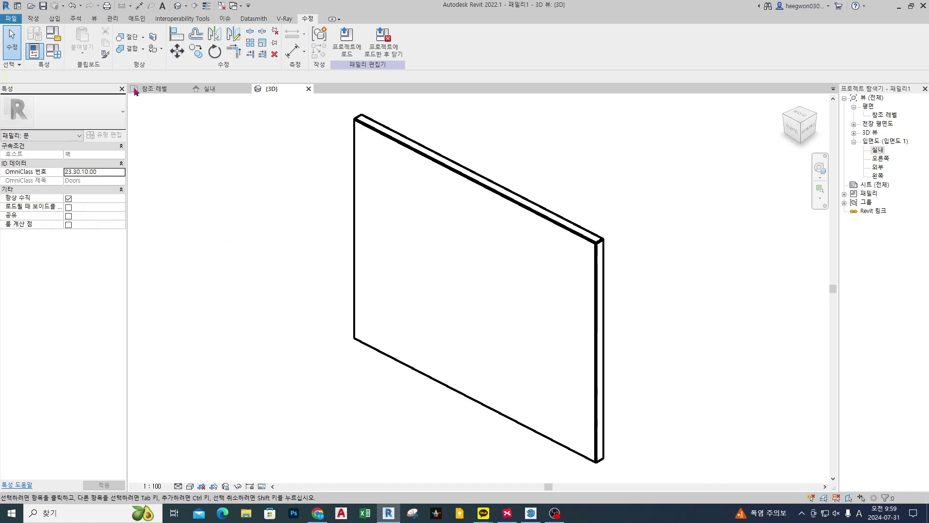
left_click(34, 18)
left_click(177, 62)
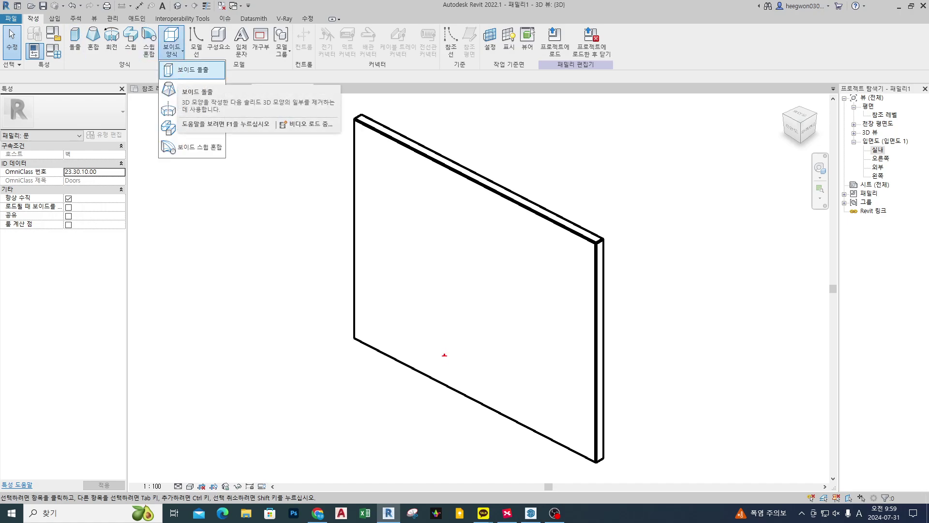
mouse_move(432, 368)
left_mouse_down()
mouse_move(444, 391)
mouse_move(506, 424)
mouse_move(427, 373)
mouse_move(433, 225)
mouse_move(477, 240)
mouse_move(422, 234)
mouse_move(438, 232)
left_mouse_up()
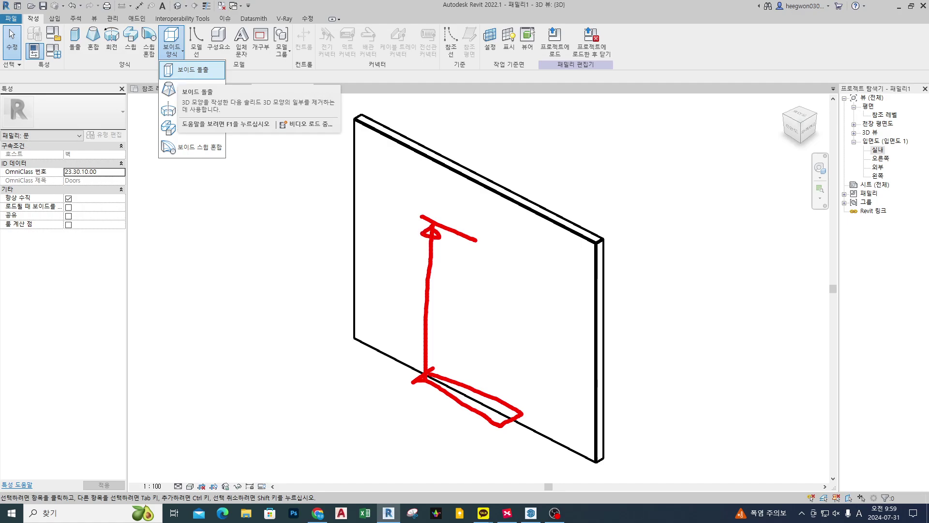
left_click_drag(597, 279, 597, 457)
key("Escape")
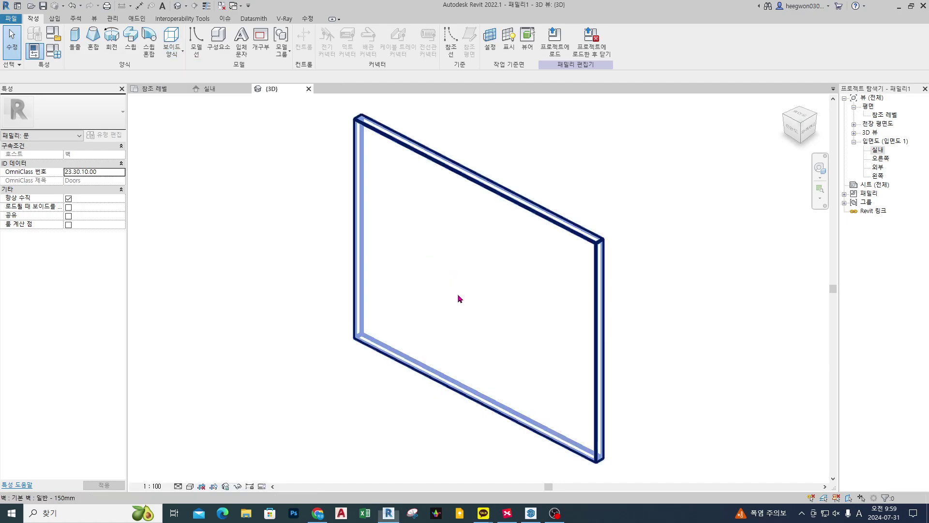
mouse_move(429, 375)
left_mouse_down()
mouse_move(425, 223)
mouse_move(505, 295)
mouse_move(429, 388)
left_mouse_up()
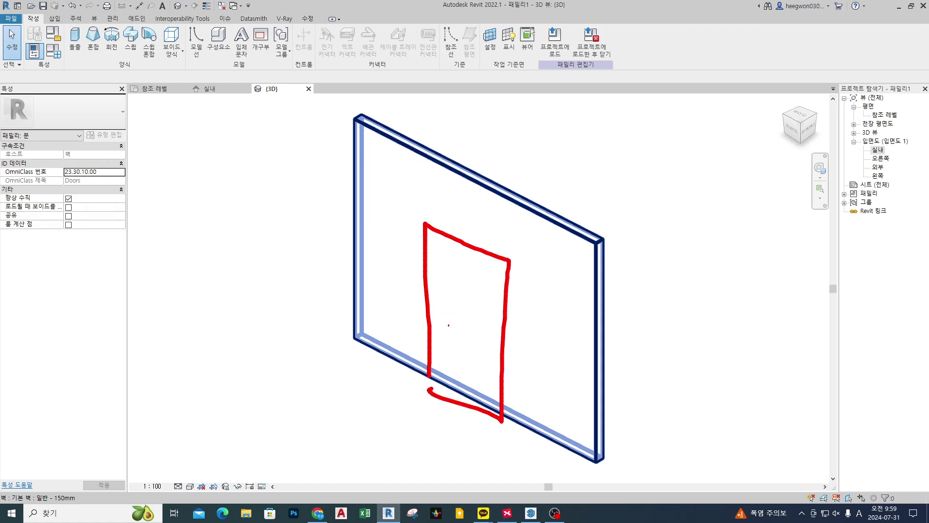
mouse_move(443, 319)
left_mouse_down()
mouse_move(412, 301)
mouse_move(415, 293)
mouse_move(425, 315)
left_mouse_up()
mouse_move(469, 333)
left_mouse_down()
mouse_move(496, 341)
mouse_move(485, 346)
left_mouse_up()
mouse_move(464, 289)
left_mouse_down()
mouse_move(464, 312)
mouse_move(455, 254)
left_mouse_up()
mouse_move(461, 356)
left_mouse_down()
mouse_move(461, 396)
mouse_move(454, 393)
left_mouse_up()
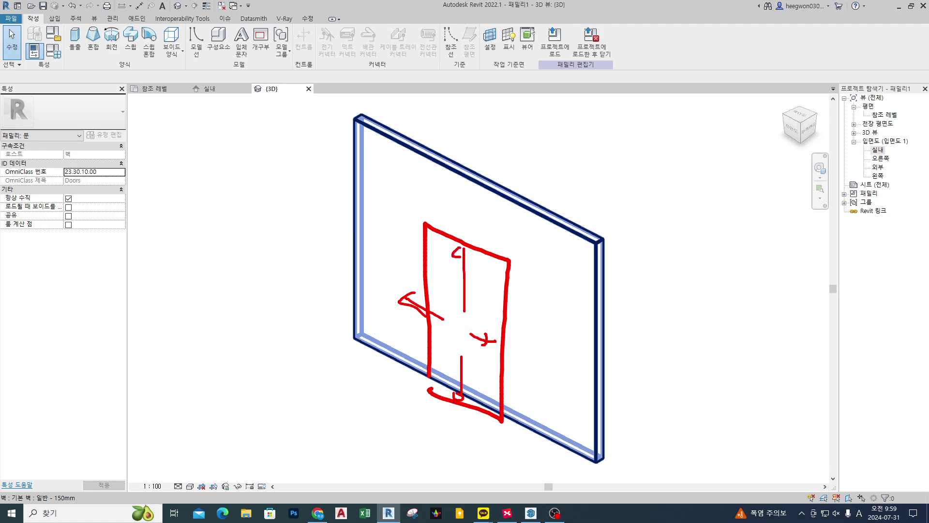
mouse_move(266, 341)
left_mouse_down()
mouse_move(249, 355)
mouse_move(314, 392)
mouse_move(301, 361)
mouse_move(373, 396)
mouse_move(313, 393)
left_mouse_up()
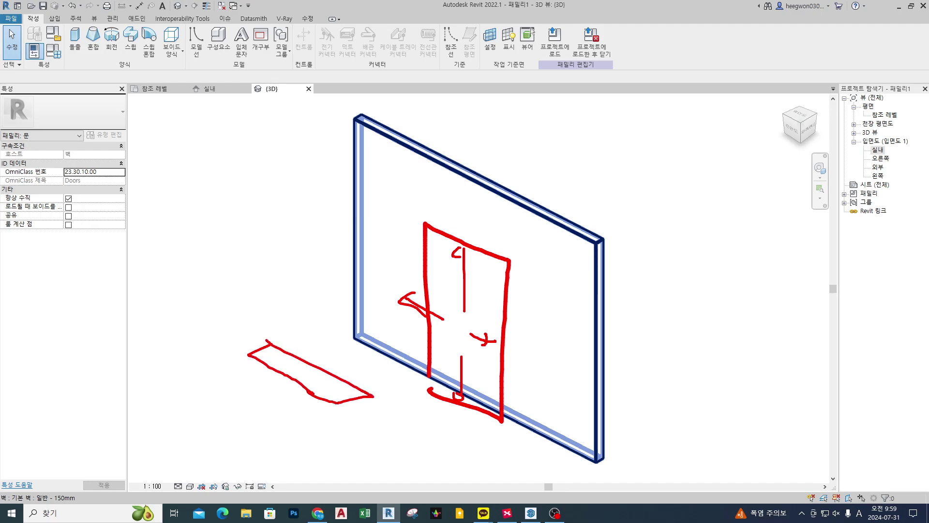
mouse_move(248, 356)
left_mouse_down()
mouse_move(247, 265)
mouse_move(239, 269)
left_mouse_up()
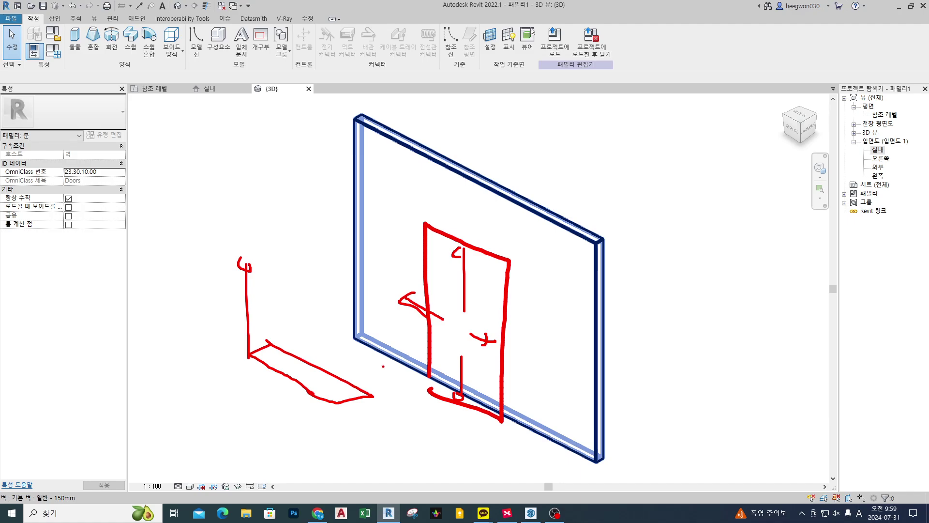
mouse_move(383, 366)
left_mouse_down()
mouse_move(444, 334)
mouse_move(446, 344)
left_mouse_up()
mouse_move(388, 245)
left_mouse_down()
mouse_move(461, 193)
mouse_move(467, 208)
left_mouse_up()
mouse_move(400, 229)
left_mouse_down()
mouse_move(383, 246)
mouse_move(398, 241)
left_mouse_up()
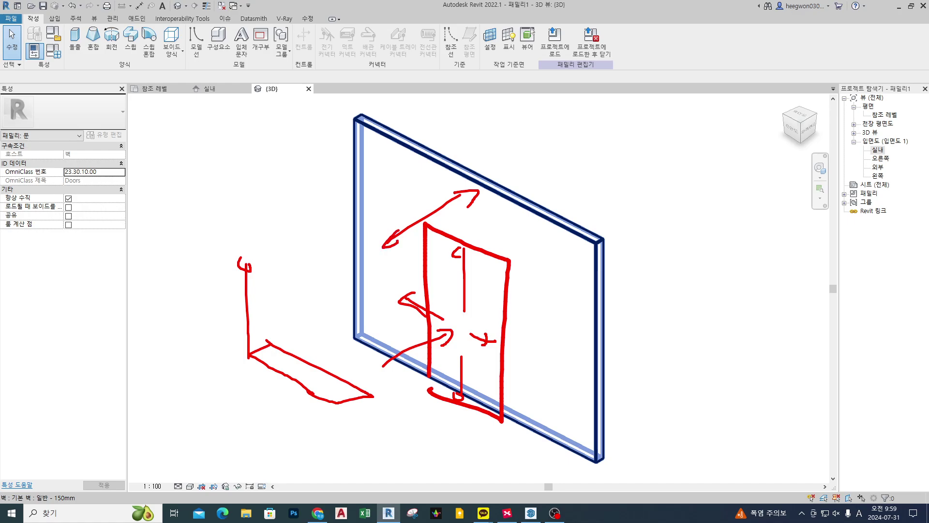
left_click_drag(455, 307, 427, 296)
mouse_move(453, 319)
left_mouse_down()
mouse_move(424, 300)
mouse_move(494, 320)
mouse_move(486, 327)
left_mouse_up()
key("Escape")
- Switch to the interior elevation view (실내) of the door family
left_click(223, 90)
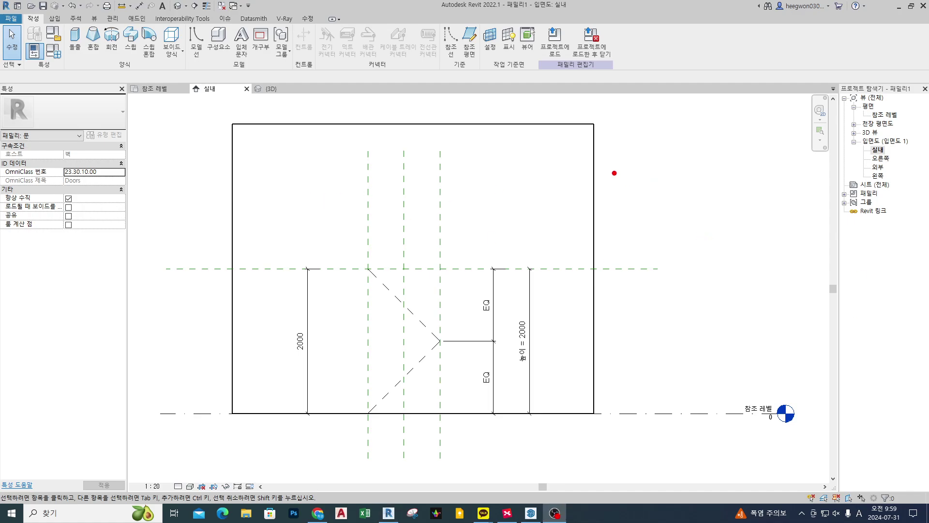
left_click_drag(605, 155, 631, 201)
left_click_drag(648, 157, 673, 205)
mouse_move(691, 210)
left_mouse_down()
mouse_move(578, 212)
mouse_move(692, 196)
left_mouse_up()
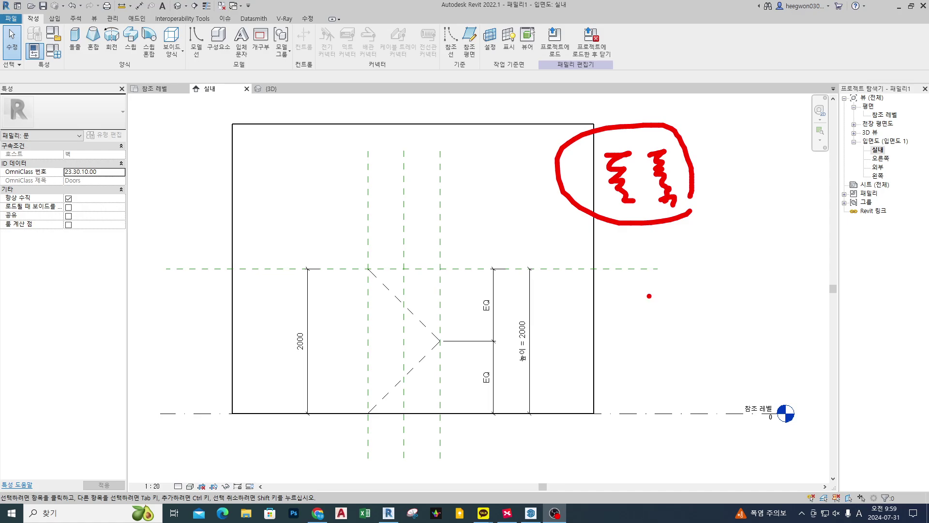
mouse_move(648, 277)
left_mouse_down()
mouse_move(731, 315)
mouse_move(711, 273)
mouse_move(755, 311)
mouse_move(726, 319)
left_mouse_up()
left_click_drag(610, 306, 617, 357)
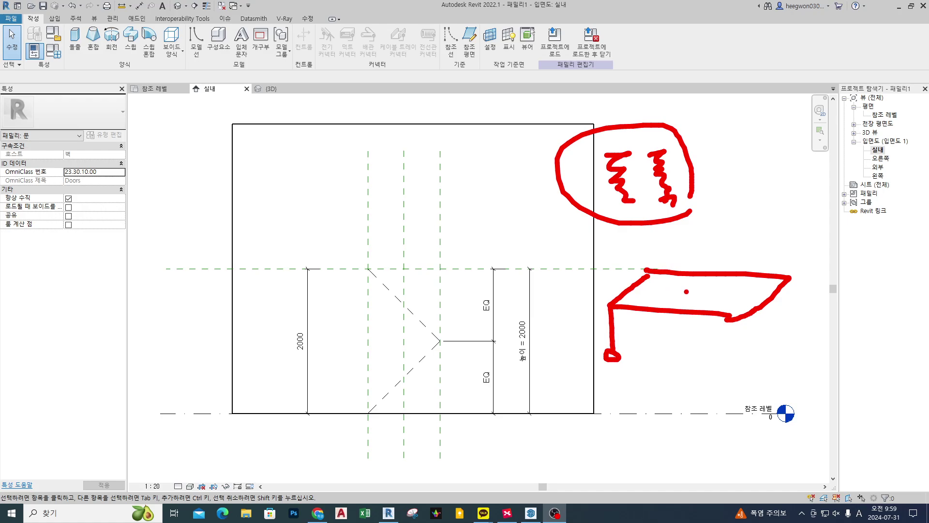
mouse_move(687, 292)
left_mouse_down()
mouse_move(653, 281)
mouse_move(659, 292)
mouse_move(751, 294)
mouse_move(693, 303)
mouse_move(713, 277)
left_mouse_up()
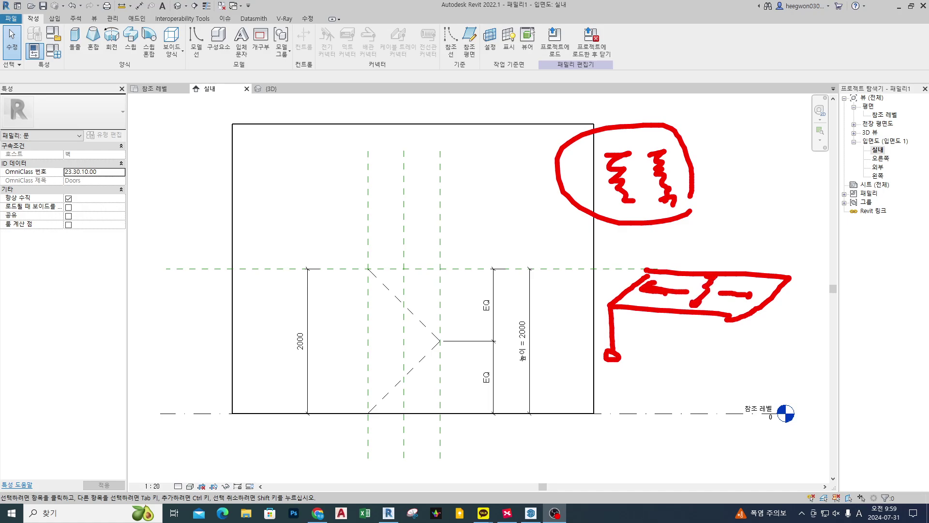
mouse_move(655, 267)
left_mouse_down()
mouse_move(606, 306)
mouse_move(739, 318)
mouse_move(758, 274)
mouse_move(628, 269)
left_mouse_up()
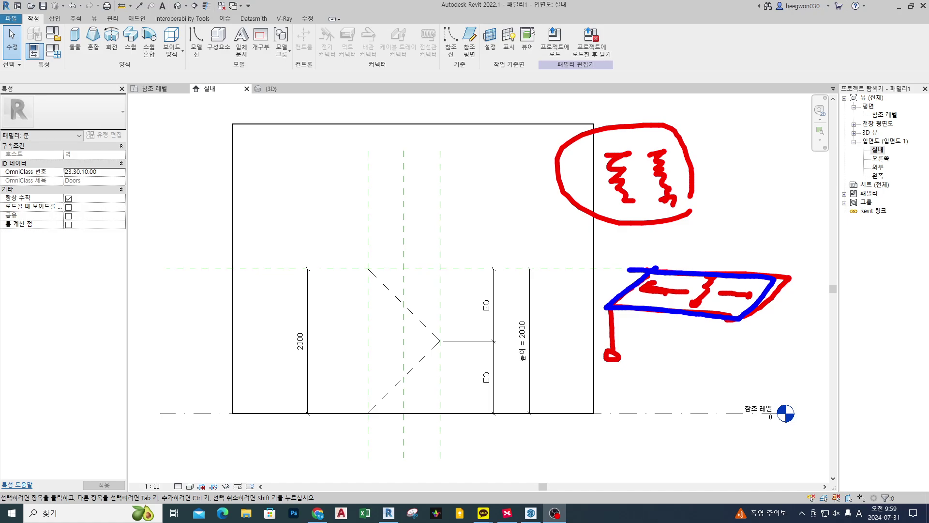
left_click_drag(600, 345, 626, 344)
left_click_drag(577, 176, 591, 183)
mouse_move(659, 278)
left_mouse_down()
mouse_move(639, 274)
mouse_move(662, 271)
left_mouse_up()
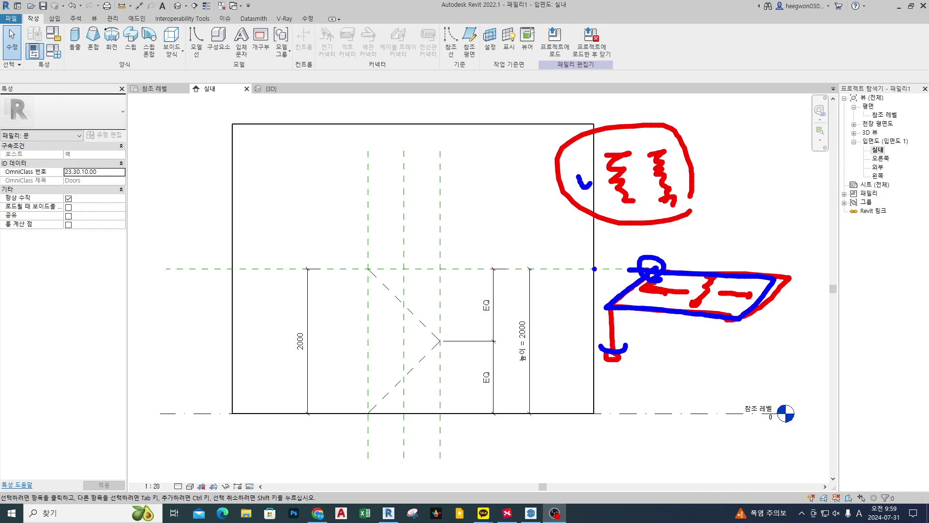
key("Escape")
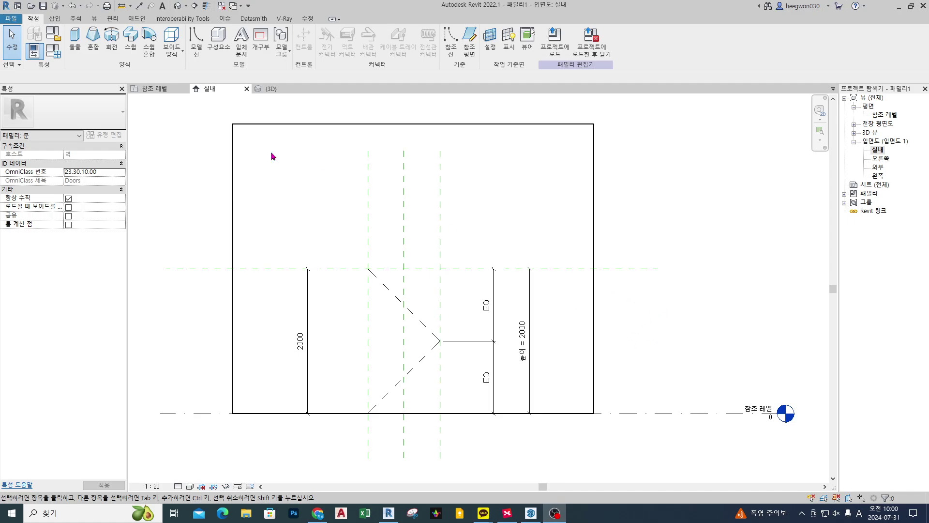
- Start a void extrusion (보이드 돌출) in the interior elevation
left_click(182, 59)
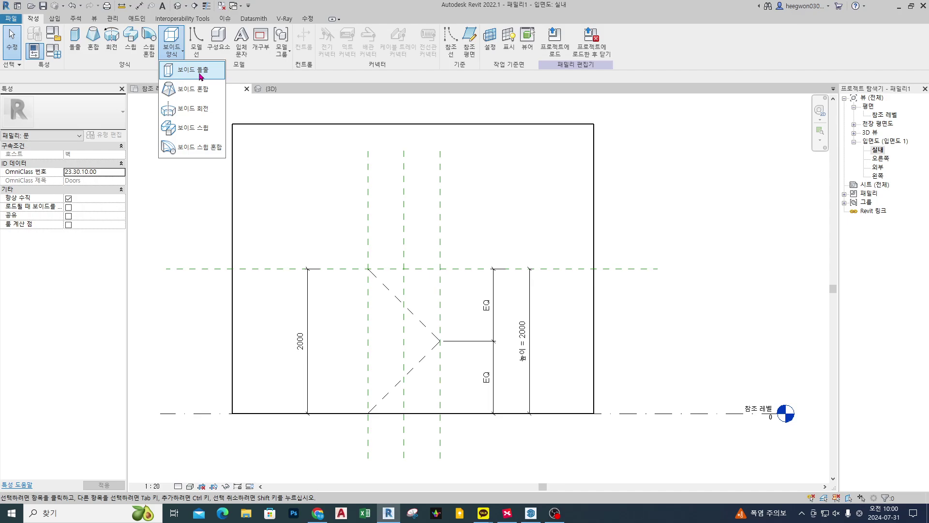
left_click(199, 72)
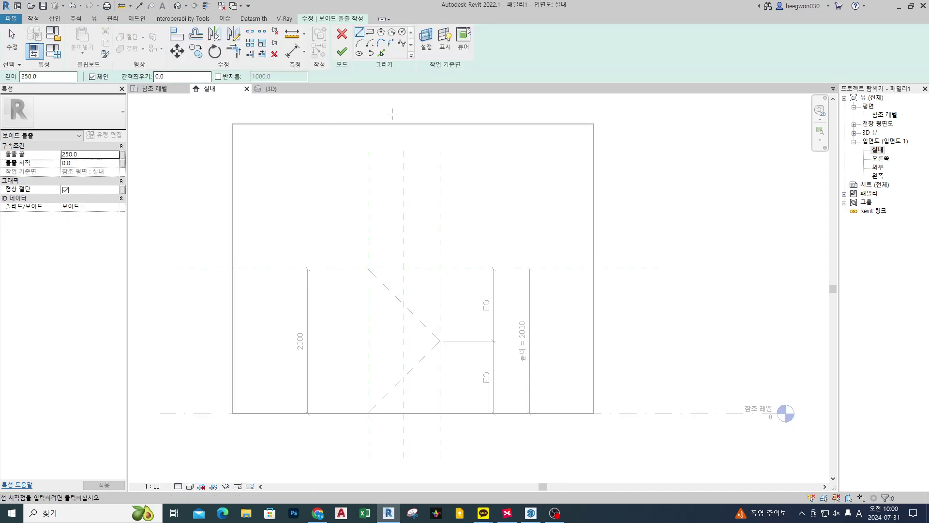
left_click_drag(326, 13, 421, 72)
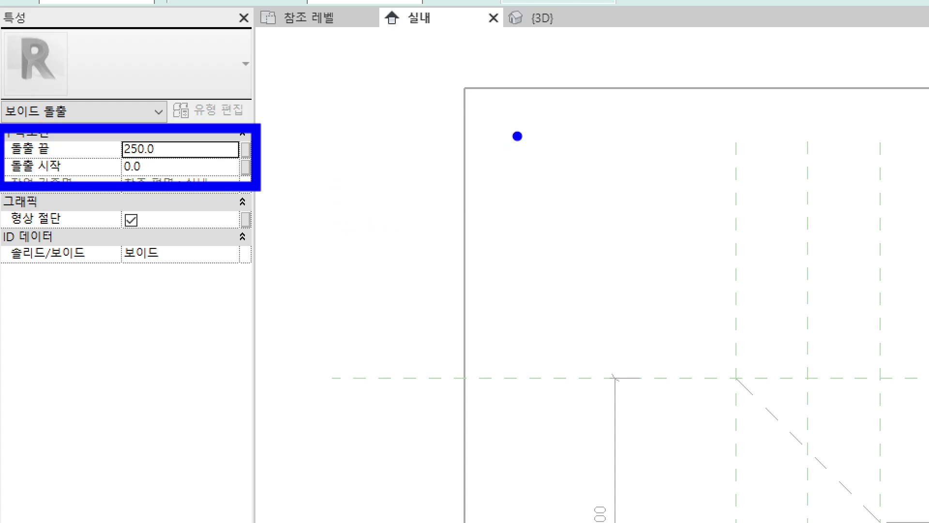
mouse_move(517, 136)
left_mouse_down()
mouse_move(614, 314)
mouse_move(778, 202)
mouse_move(566, 330)
left_mouse_up()
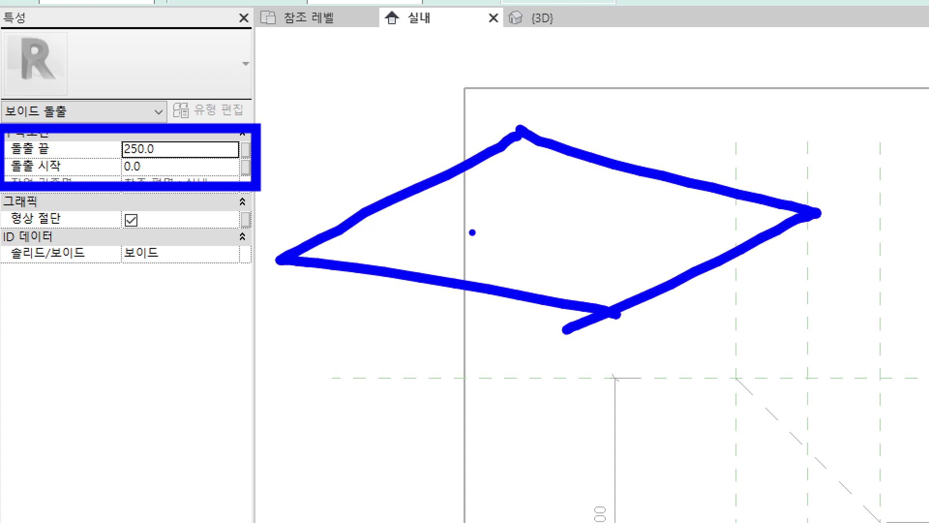
key("r")
mouse_move(522, 183)
left_mouse_down()
mouse_move(520, 241)
mouse_move(647, 234)
mouse_move(521, 183)
left_mouse_up()
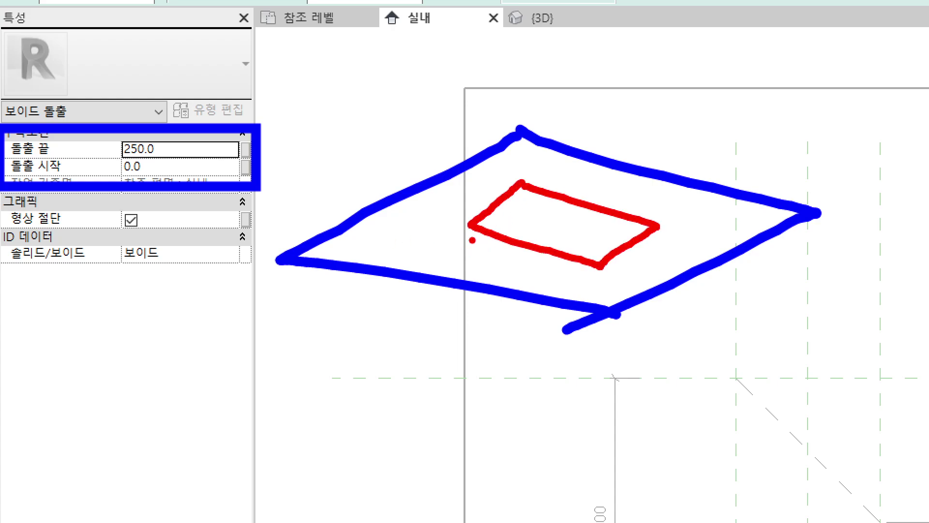
mouse_move(430, 205)
left_mouse_down()
mouse_move(460, 227)
mouse_move(467, 217)
mouse_move(436, 226)
left_mouse_up()
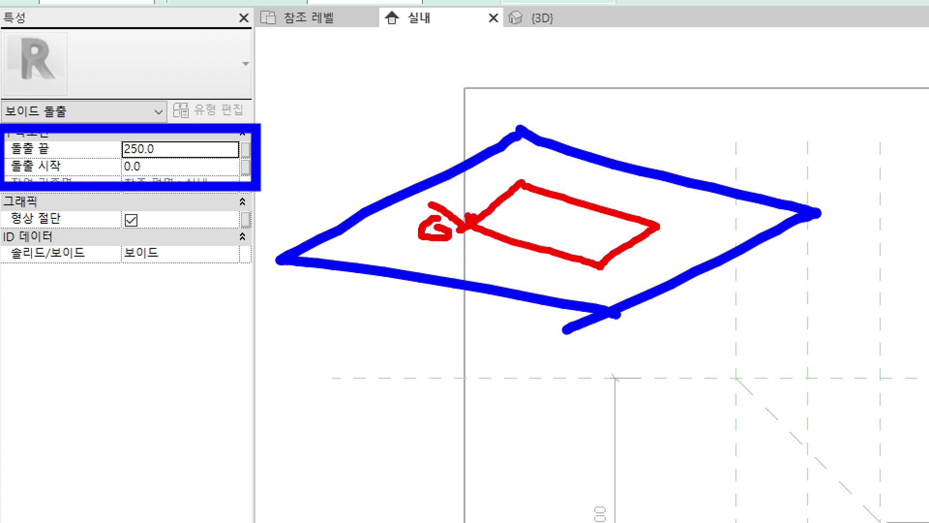
mouse_move(473, 220)
left_mouse_down()
mouse_move(475, 164)
mouse_move(457, 173)
mouse_move(486, 170)
mouse_move(481, 180)
mouse_move(594, 220)
mouse_move(602, 263)
left_mouse_up()
left_click_drag(478, 172, 508, 156)
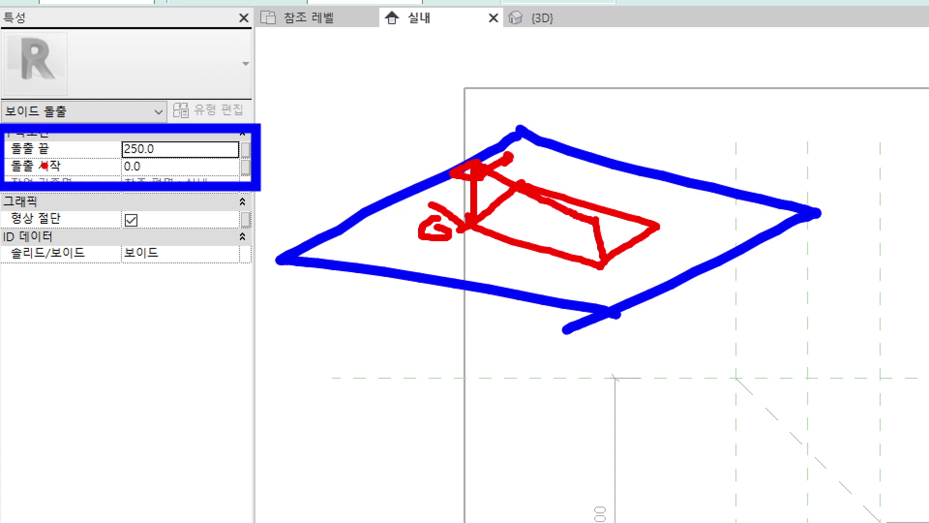
left_click_drag(43, 164, 77, 166)
left_click_drag(316, 254, 348, 229)
left_click_drag(333, 248, 363, 227)
mouse_move(357, 261)
left_mouse_down()
mouse_move(373, 225)
mouse_move(370, 259)
left_mouse_up()
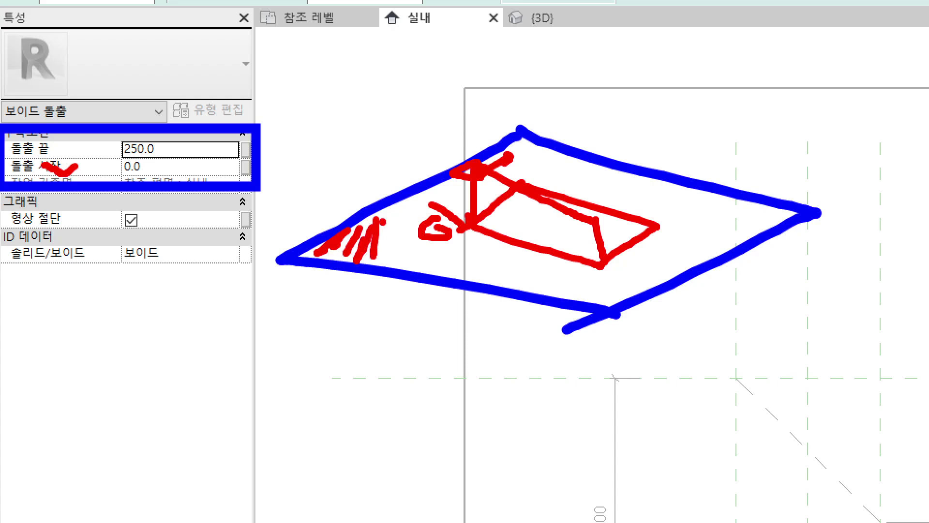
left_click_drag(383, 222, 383, 260)
left_click_drag(473, 233, 469, 269)
mouse_move(469, 274)
left_mouse_down()
mouse_move(479, 285)
mouse_move(457, 300)
left_mouse_up()
left_click(471, 309)
left_click_drag(470, 233, 469, 309)
left_click_drag(461, 181, 462, 224)
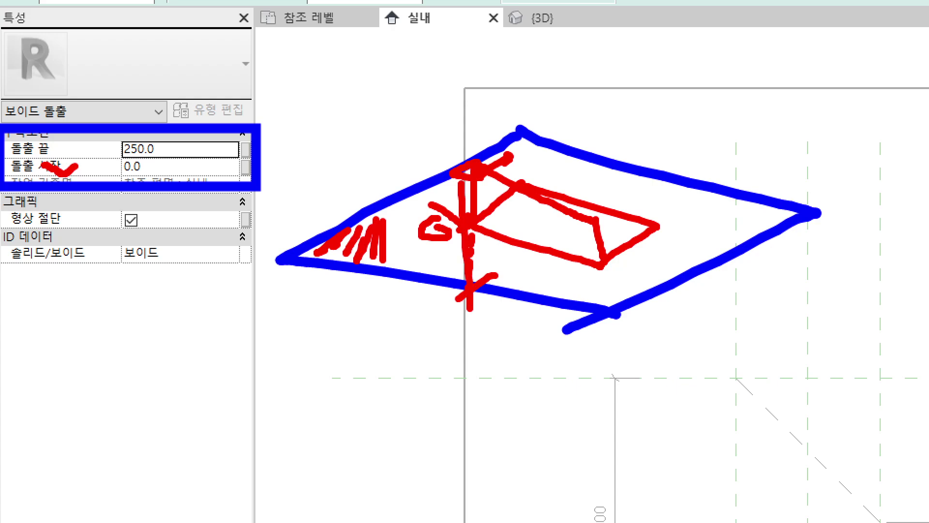
left_click_drag(465, 180, 470, 190)
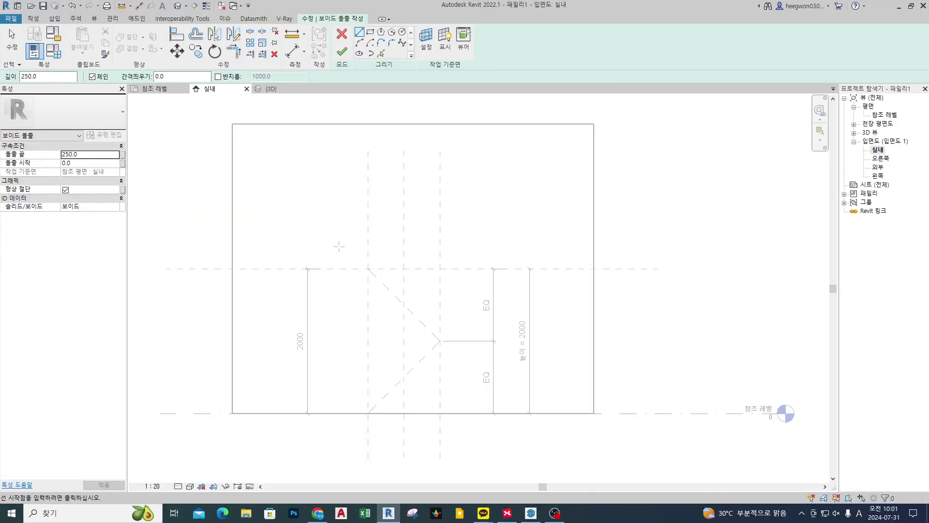
- Sketch a rectangular void profile about 1480 mm wide and 2440 mm high, enclosing the door swing lines and extending below the wall base
scroll(373, 267, "up", 1)
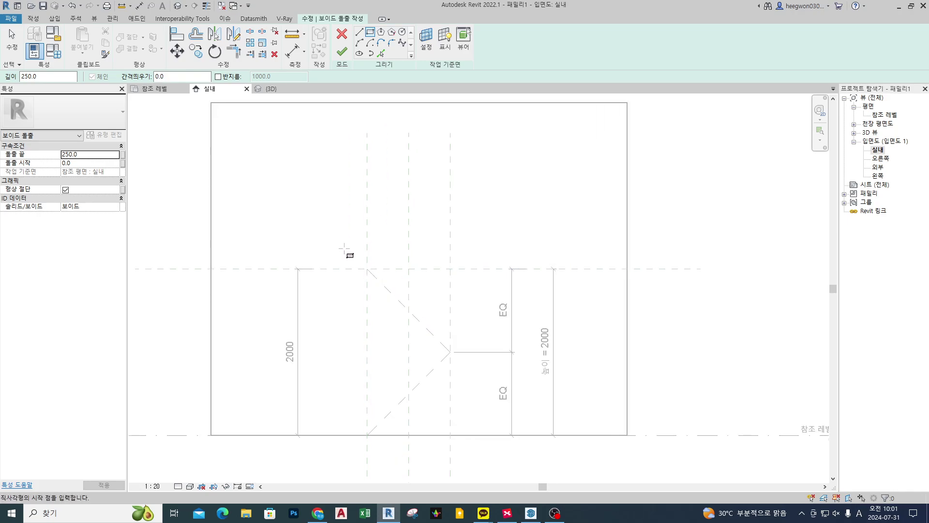
left_click(344, 247)
left_click(466, 450)
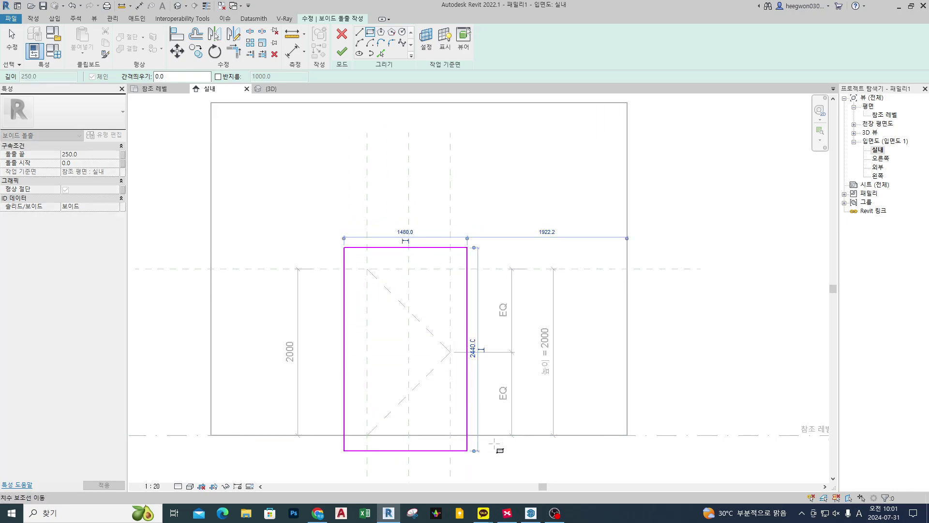
middle_click_drag(467, 450, 506, 373)
scroll(472, 213, "up", 1)
middle_click_drag(475, 236, 493, 267)
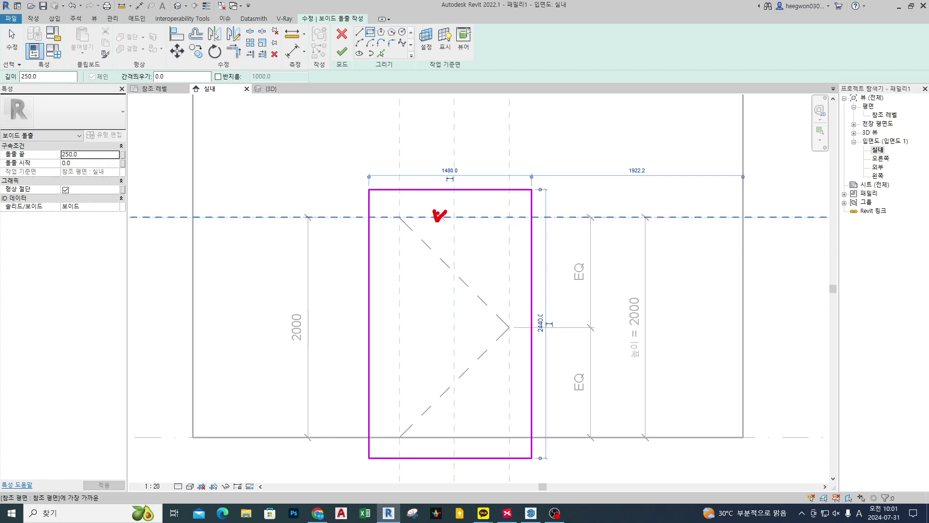
left_click_drag(399, 193, 398, 215)
left_click(393, 211)
key("Escape")
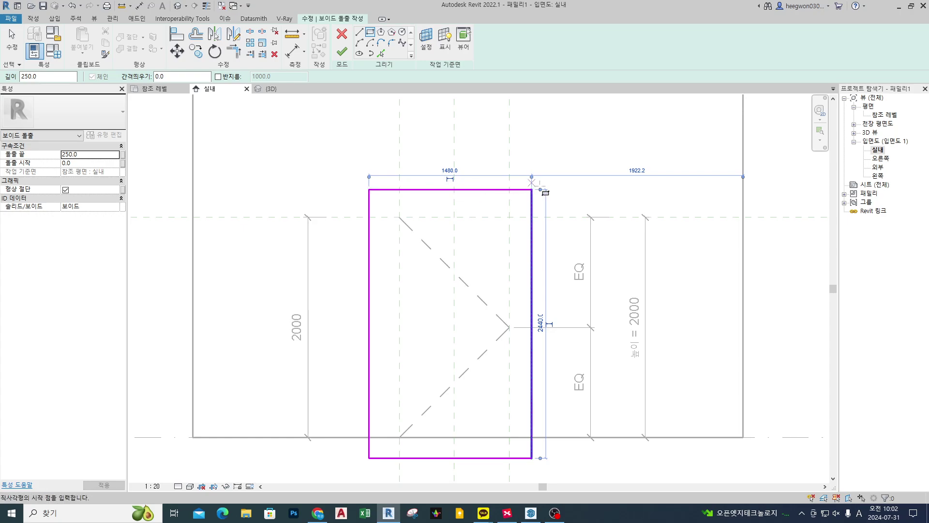
key("Escape")
key("Escape")
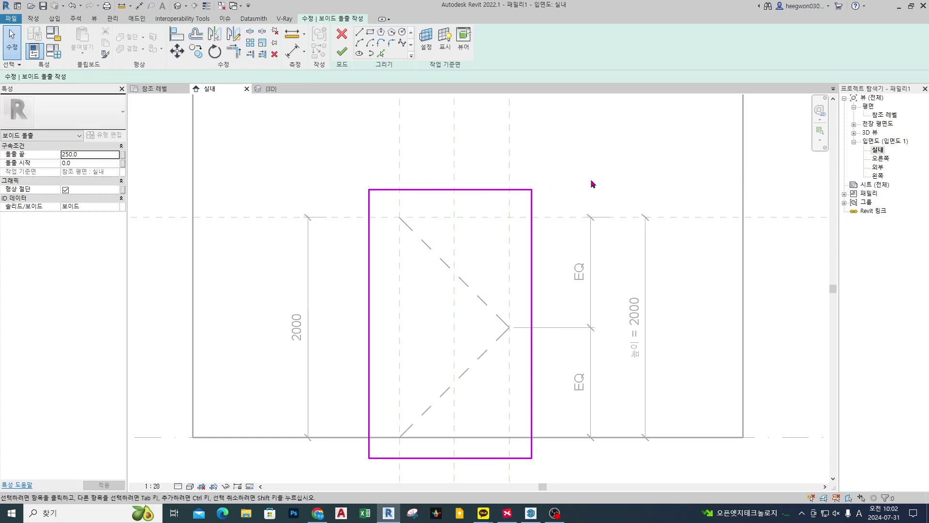
middle_click_drag(591, 184, 589, 166)
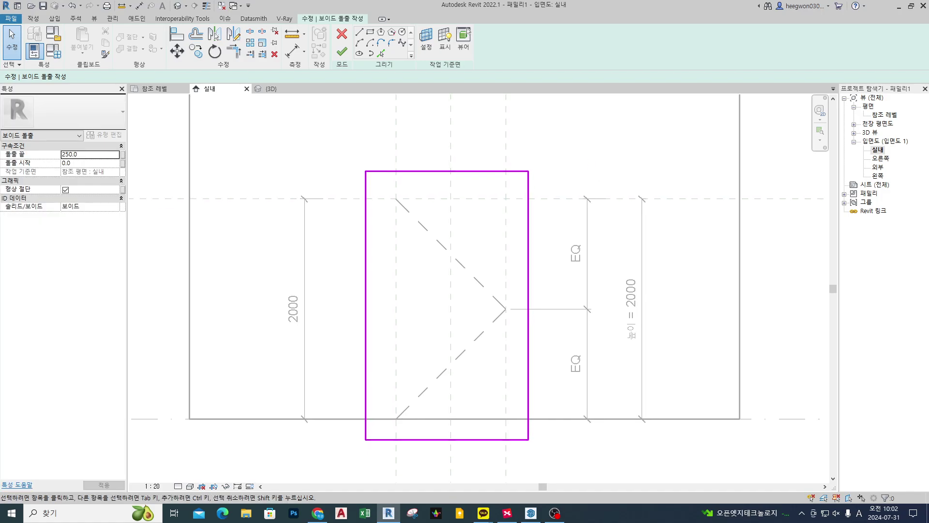
mouse_move(250, 143)
left_mouse_down()
mouse_move(271, 111)
mouse_move(287, 146)
mouse_move(289, 132)
mouse_move(329, 139)
left_mouse_up()
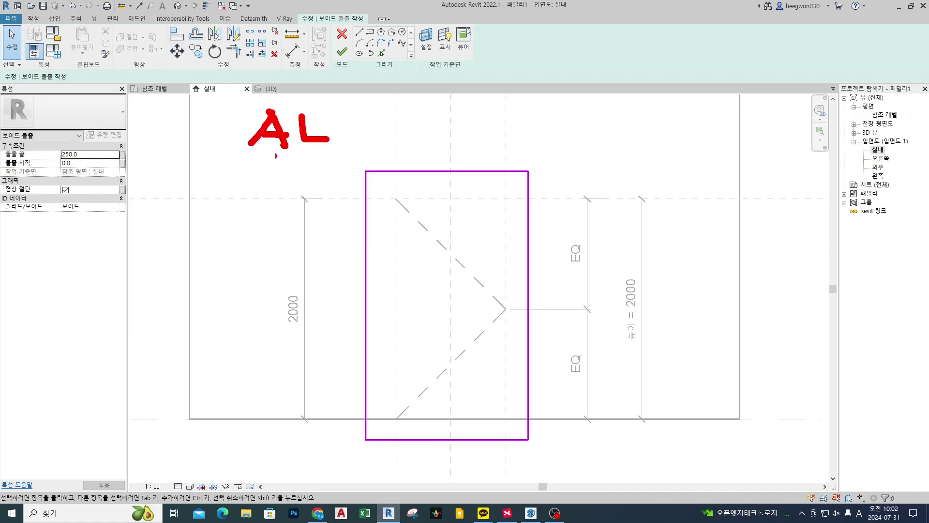
left_click_drag(225, 161, 324, 159)
key("Escape")
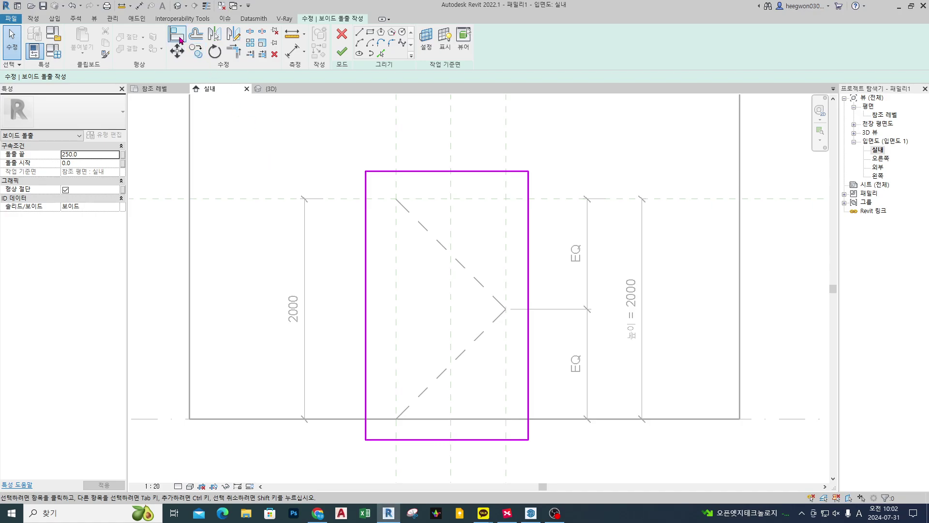
- Align the top edge of the void profile to the door height reference plane and lock the alignment
left_click(178, 35)
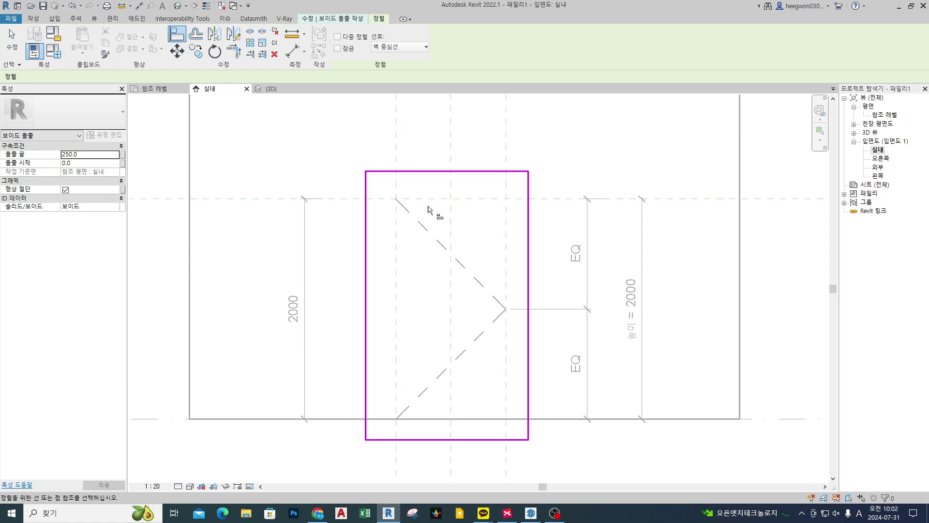
left_click_drag(390, 198, 511, 202, "ctrl")
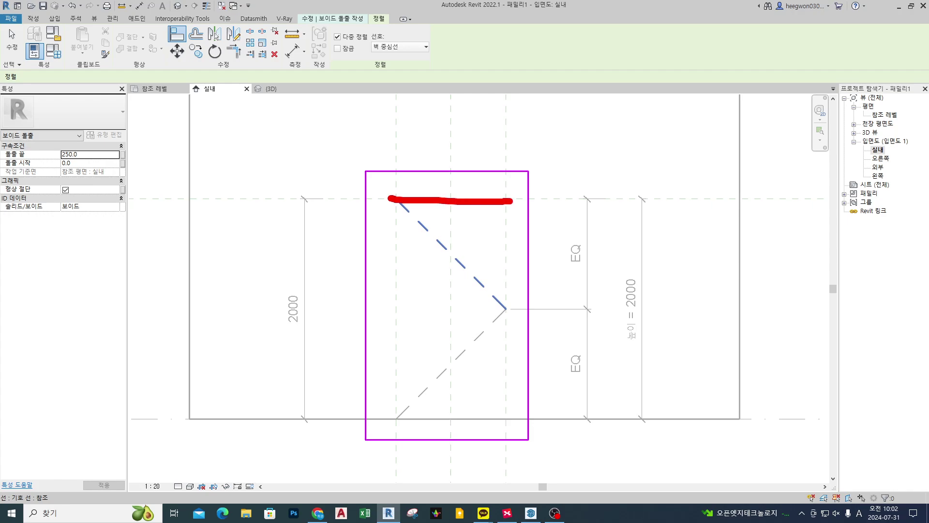
mouse_move(433, 183)
left_mouse_down()
mouse_move(443, 187)
mouse_move(395, 241)
left_mouse_up()
left_click_drag(411, 190, 418, 204)
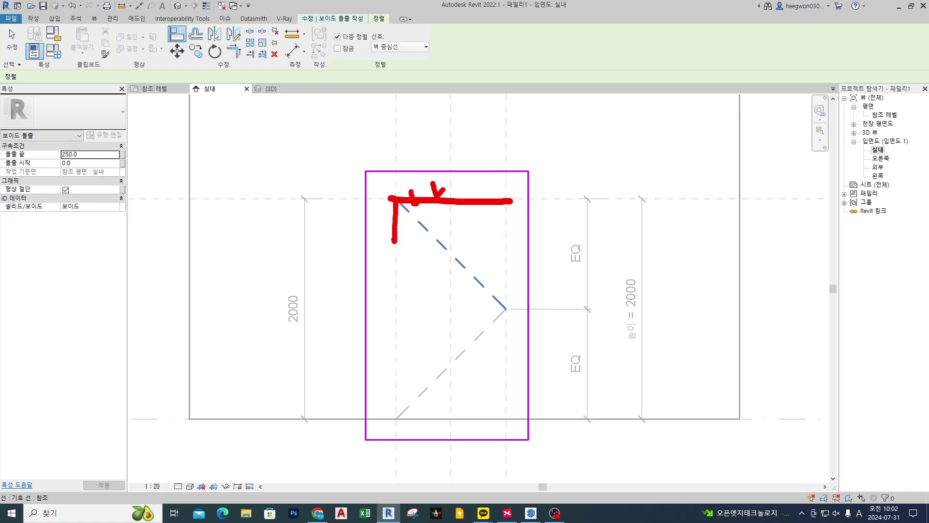
left_click_drag(269, 208, 271, 217)
key("Escape")
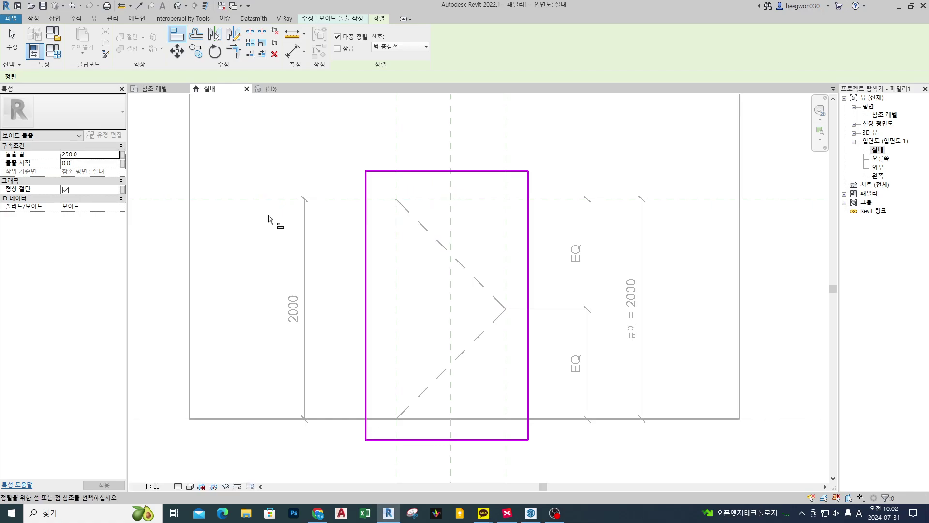
left_click(404, 174)
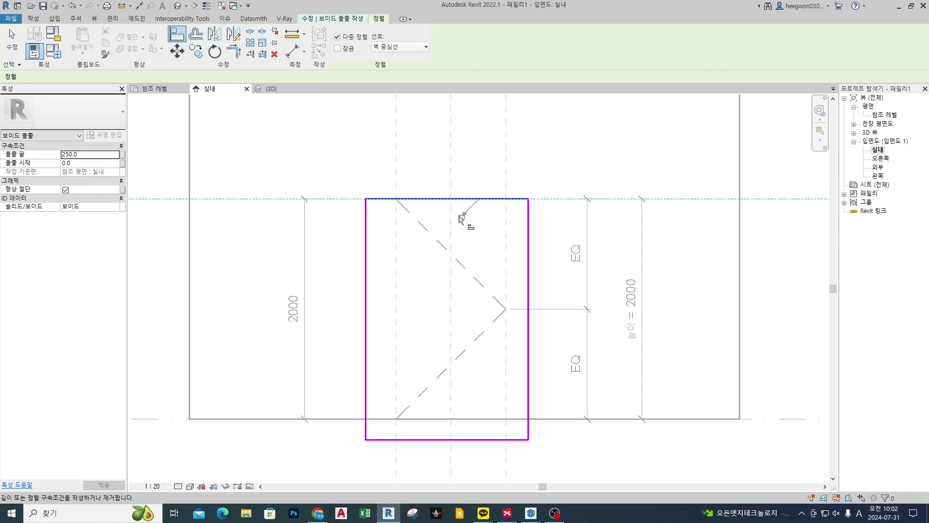
- Align both vertical edges of the void profile to the outer width reference planes and lock each alignment
left_click(507, 158)
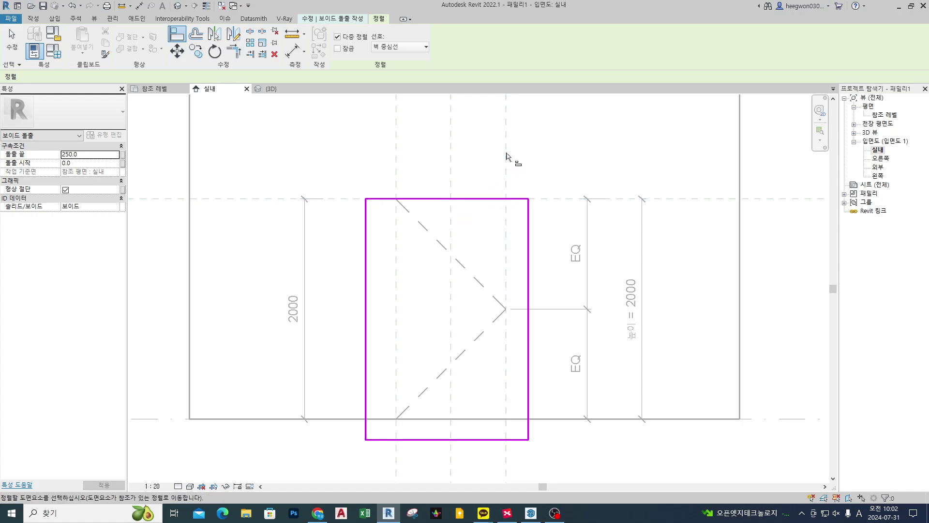
left_click(528, 240)
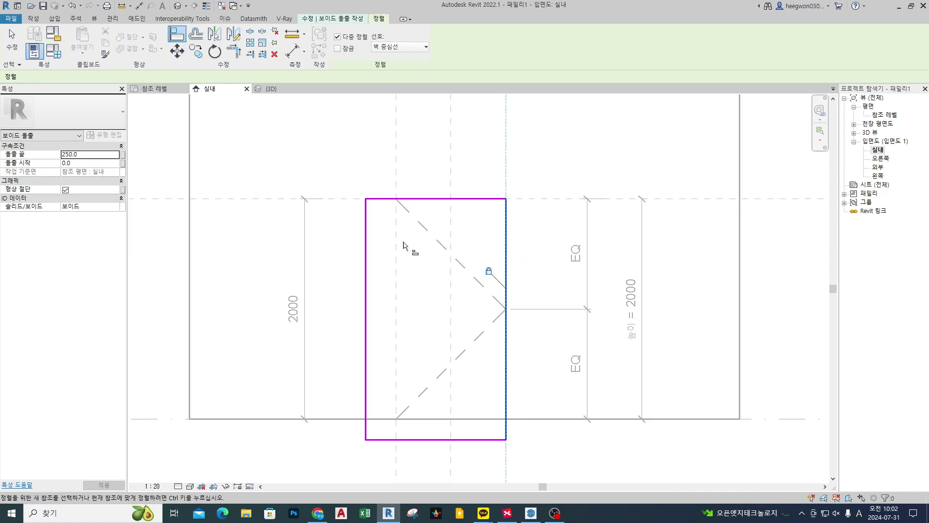
left_click(396, 183)
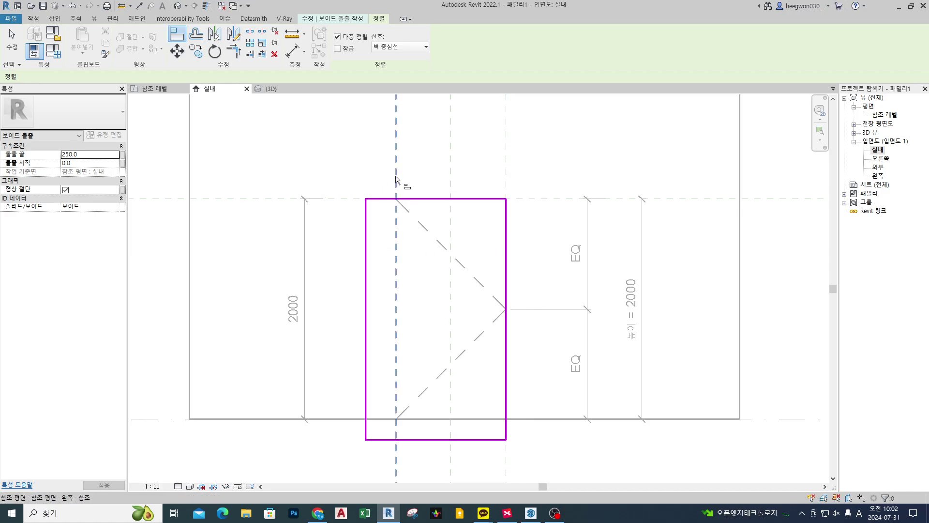
left_click(366, 237)
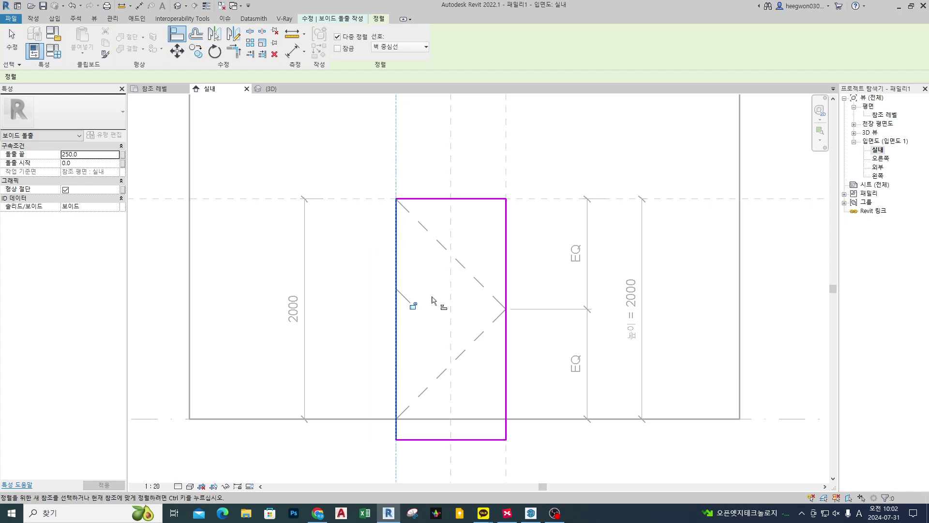
left_click(338, 36)
key("Escape")
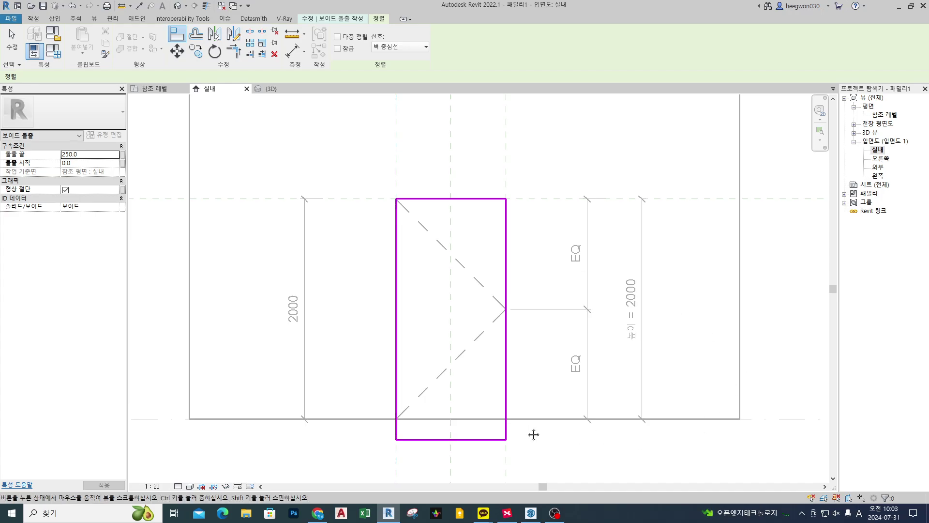
middle_click_drag(659, 465, 618, 426)
left_click_drag(765, 362, 767, 388)
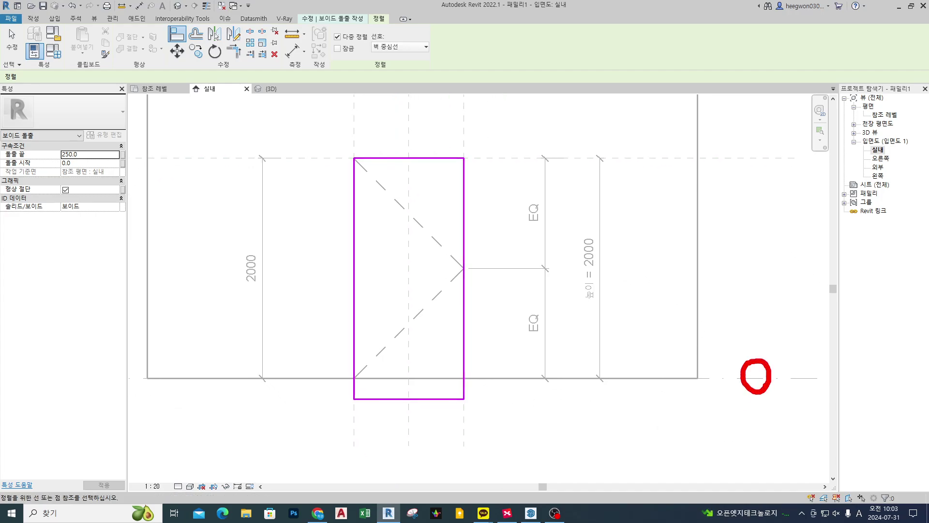
left_click_drag(757, 321, 757, 375)
left_click_drag(736, 361, 757, 378)
left_click_drag(765, 363, 757, 376)
key("Escape")
key("Escape")
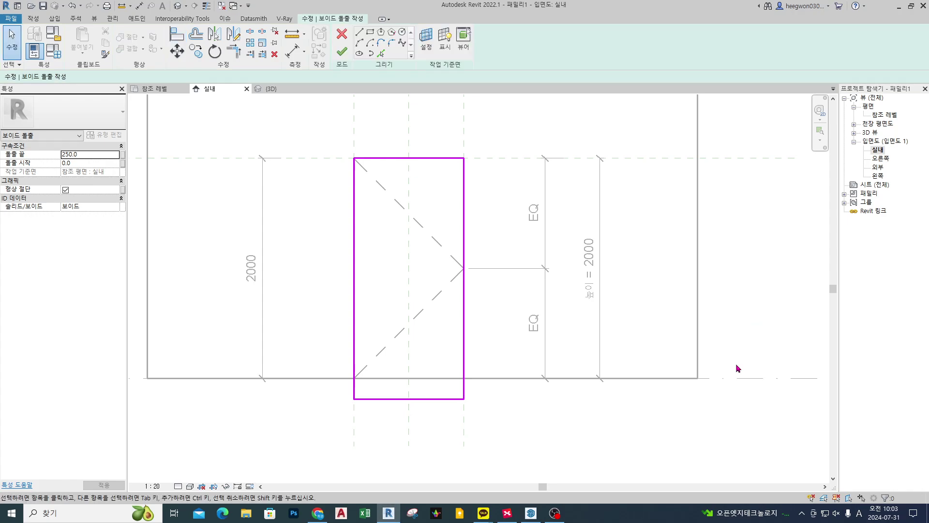
- Align the bottom edge of the void profile to the reference level at the wall base and lock it
key("a")
key("l")
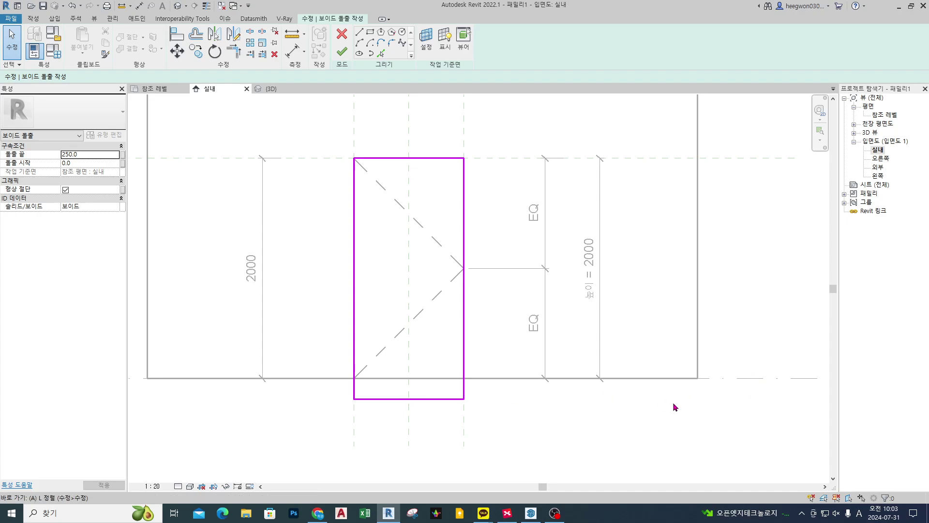
left_click(719, 380)
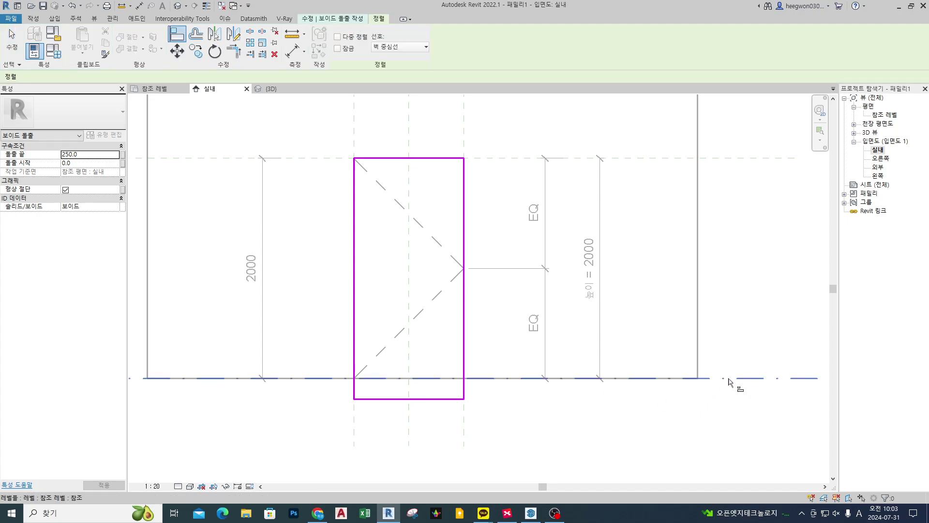
left_click(440, 400)
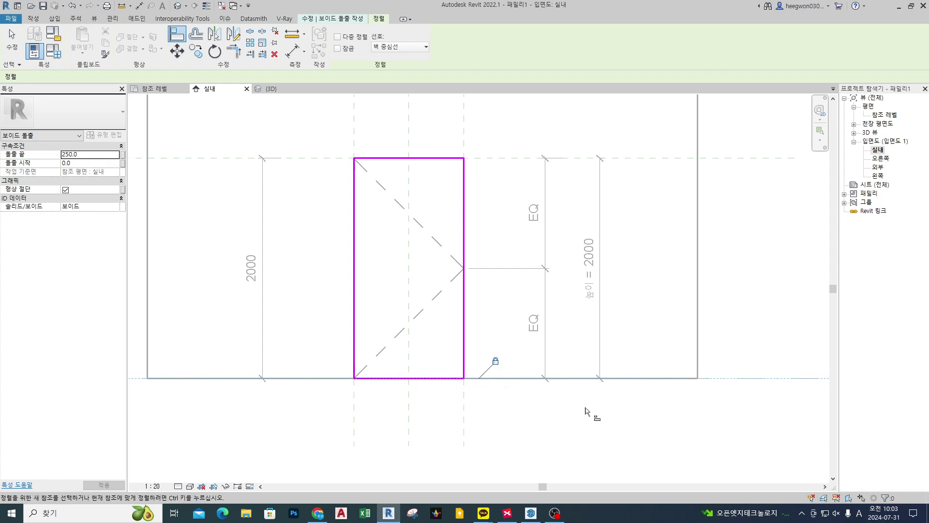
key("Escape")
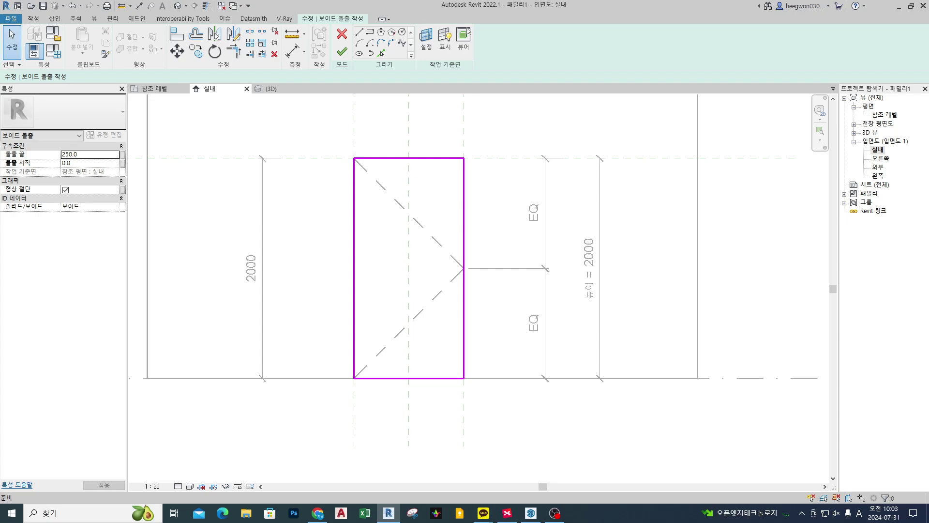
- Select the profile's top edge to check the alignment locks on all four sides of the sketch
middle_click_drag(599, 201, 595, 234)
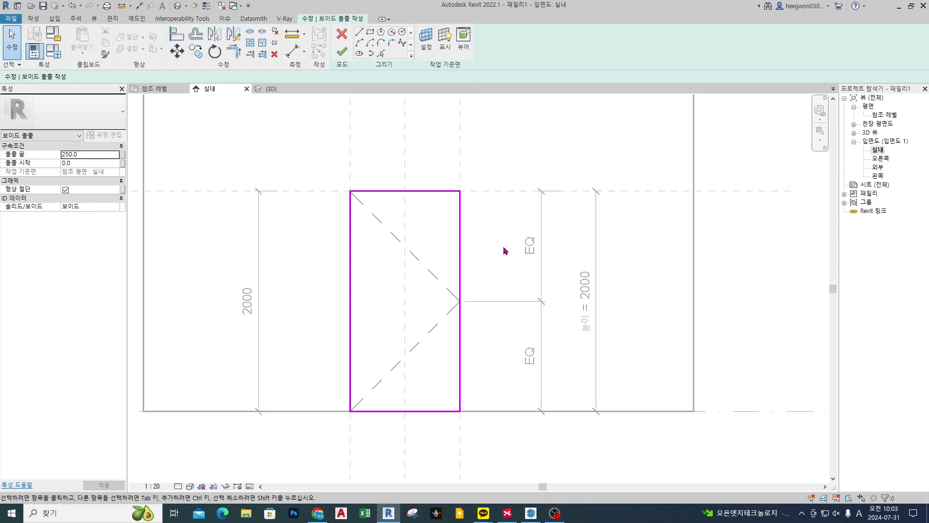
left_click(431, 193)
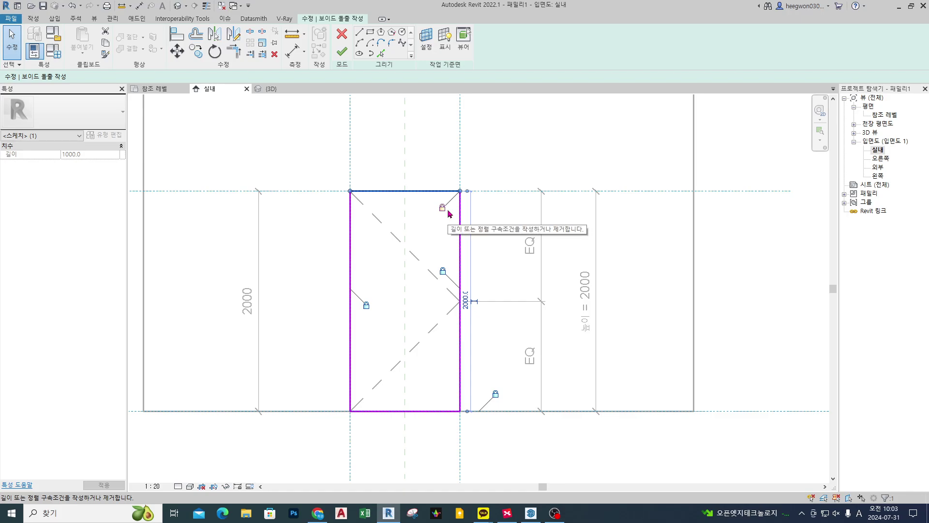
mouse_move(381, 314)
left_mouse_down()
mouse_move(322, 294)
mouse_move(376, 314)
left_mouse_up()
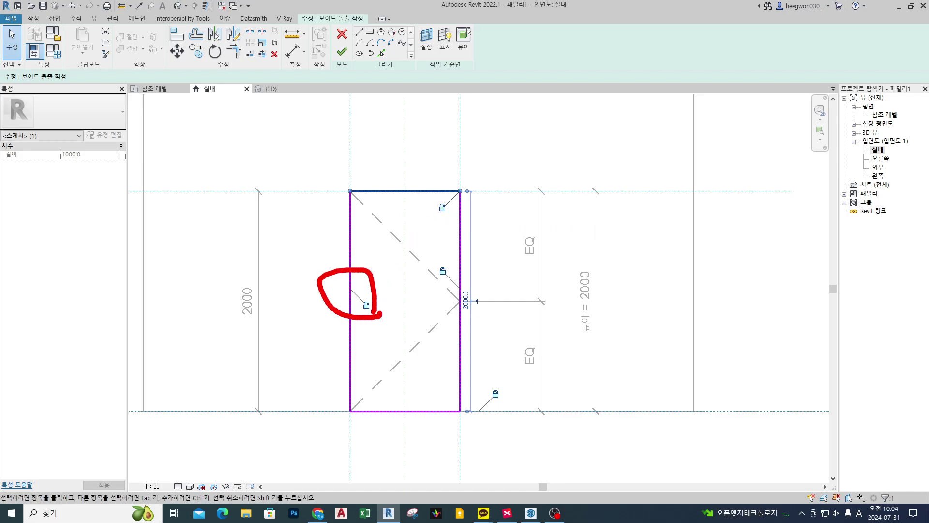
mouse_move(448, 257)
left_mouse_down()
mouse_move(443, 288)
mouse_move(428, 261)
left_mouse_up()
key("Escape")
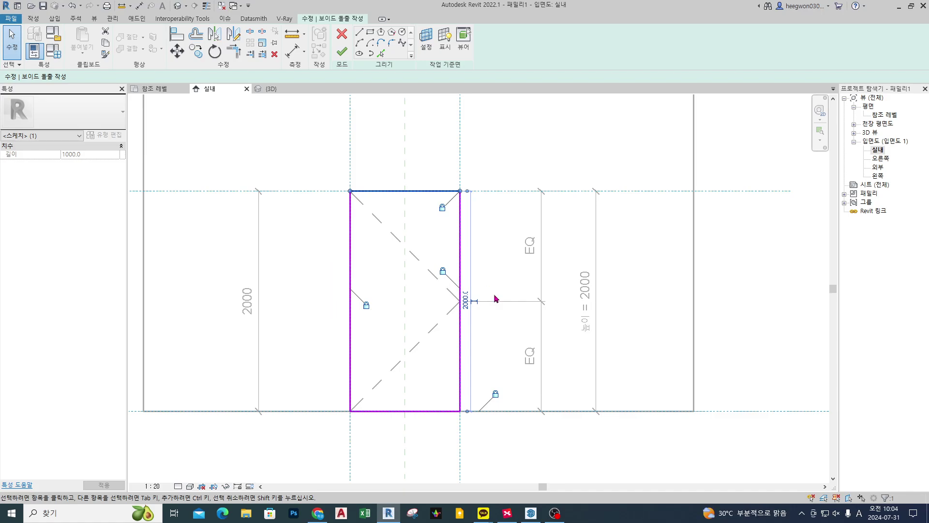
left_click(515, 261)
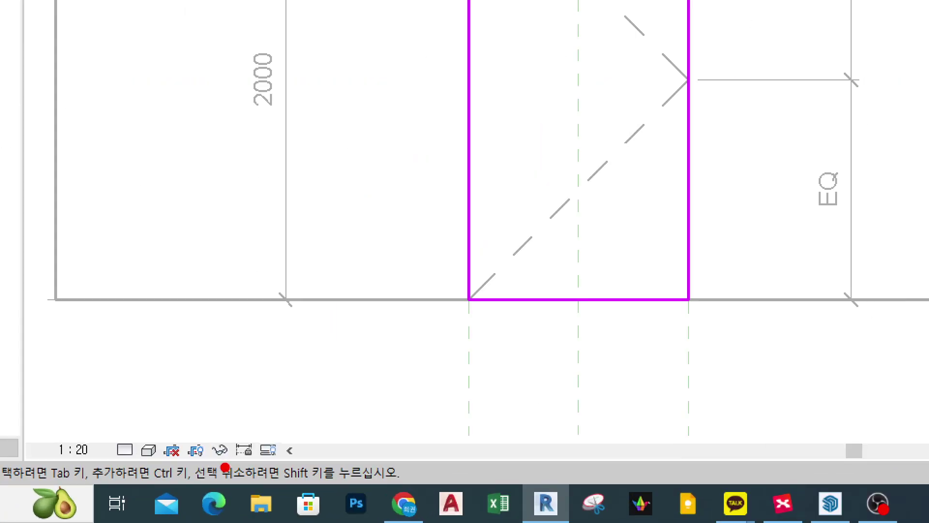
- Reveal the constraints in the elevation to check the four profile edges, and turn the display back off
left_click_drag(225, 467, 290, 437)
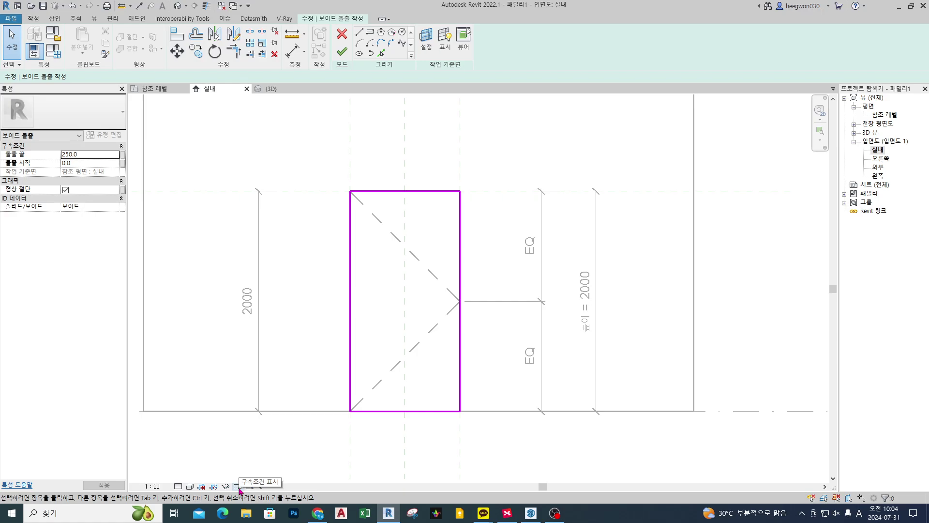
left_click(239, 489)
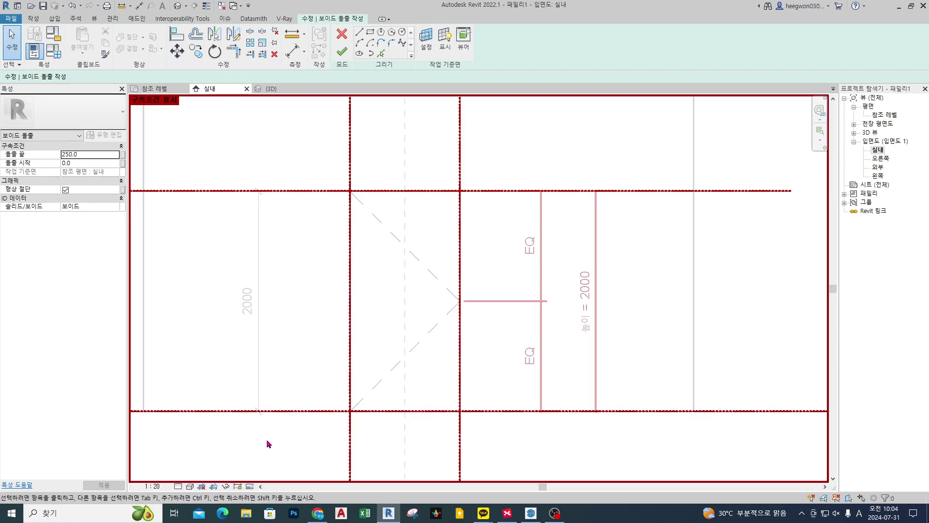
mouse_move(531, 196)
left_mouse_down()
mouse_move(520, 209)
mouse_move(503, 189)
left_mouse_up()
left_click_drag(480, 139, 452, 145)
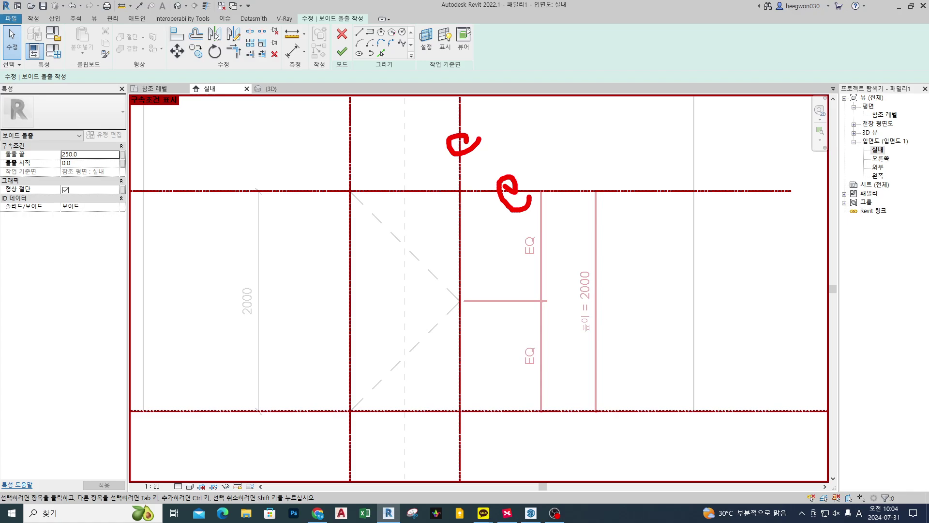
mouse_move(376, 150)
left_mouse_down()
mouse_move(369, 158)
mouse_move(356, 145)
left_mouse_up()
left_click_drag(321, 401, 319, 401)
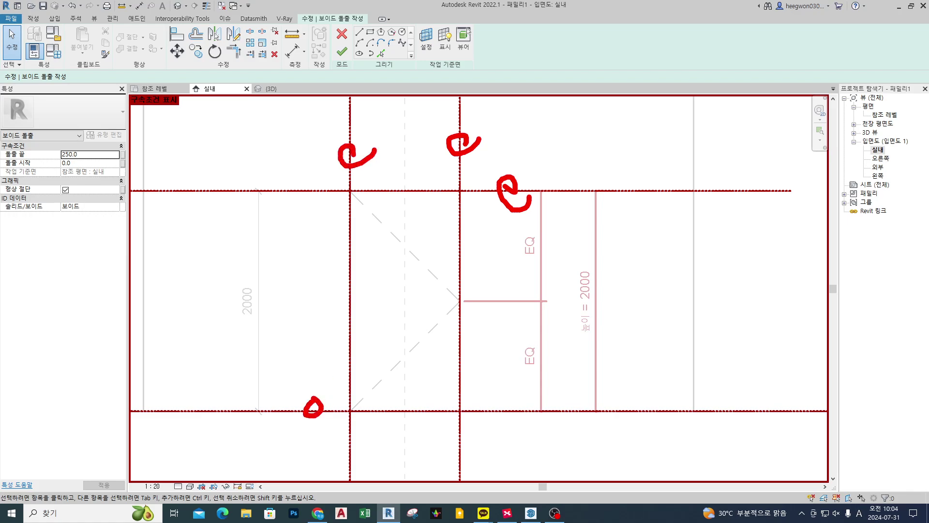
key("Escape")
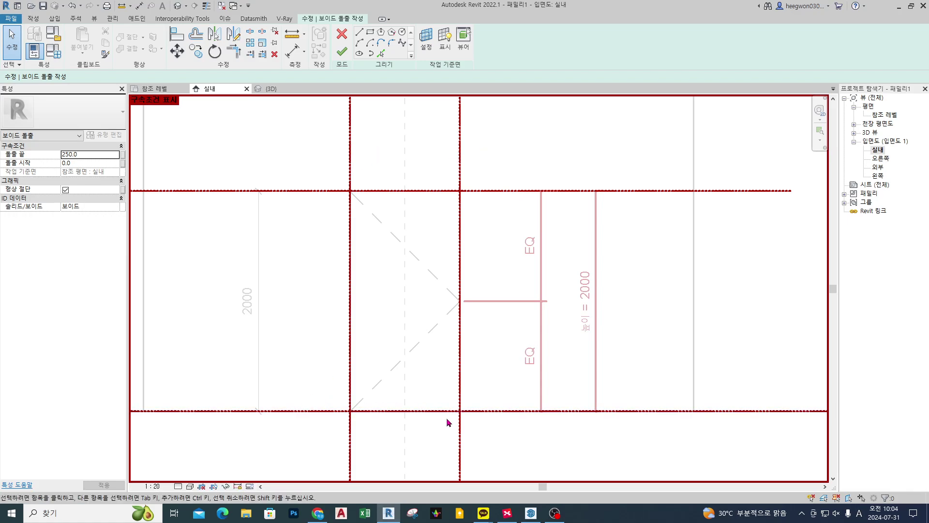
left_click(238, 488)
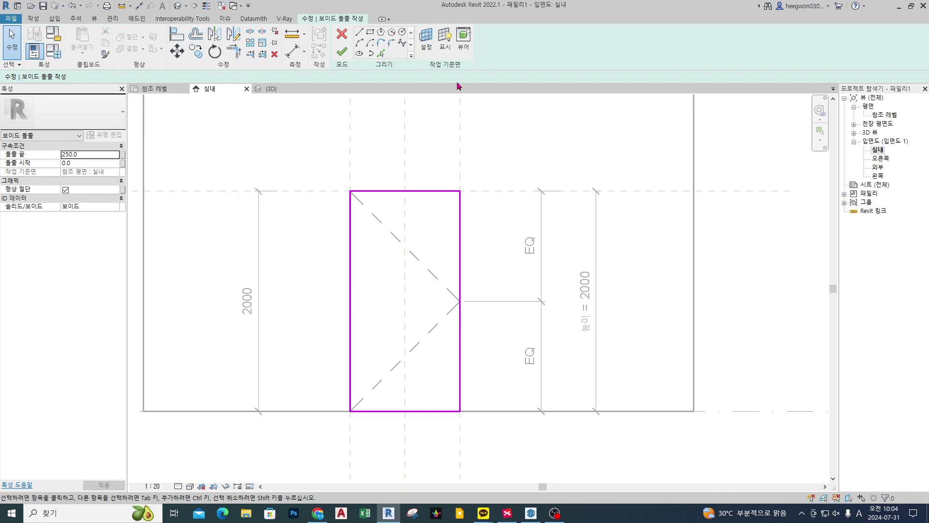
- Finish the void extrusion sketch and inspect the void against the host wall in the 3D view
left_click(344, 51)
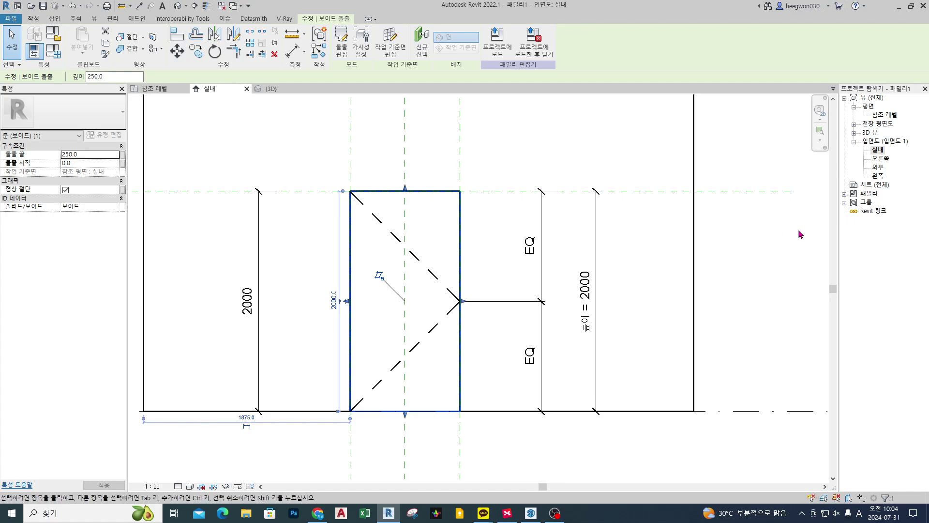
left_click(271, 89)
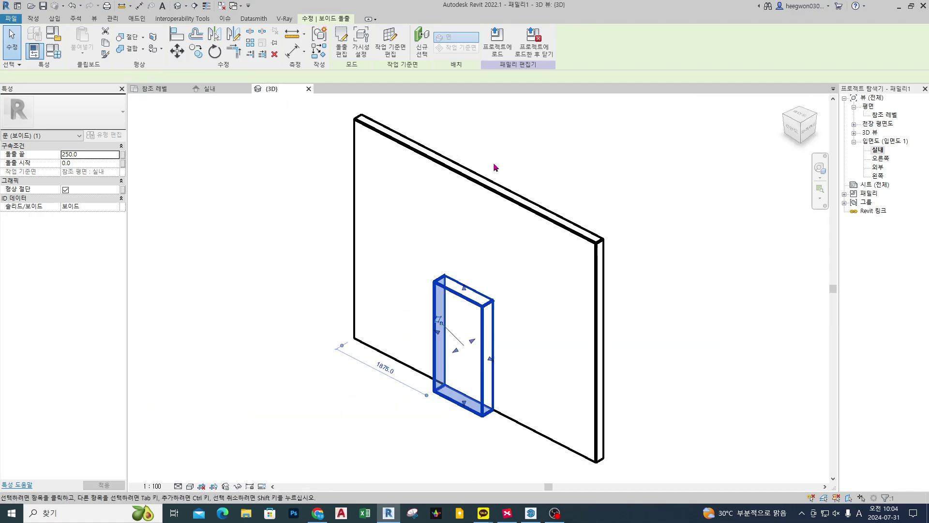
left_click(672, 245)
middle_click_drag(748, 308, 716, 338, "shift")
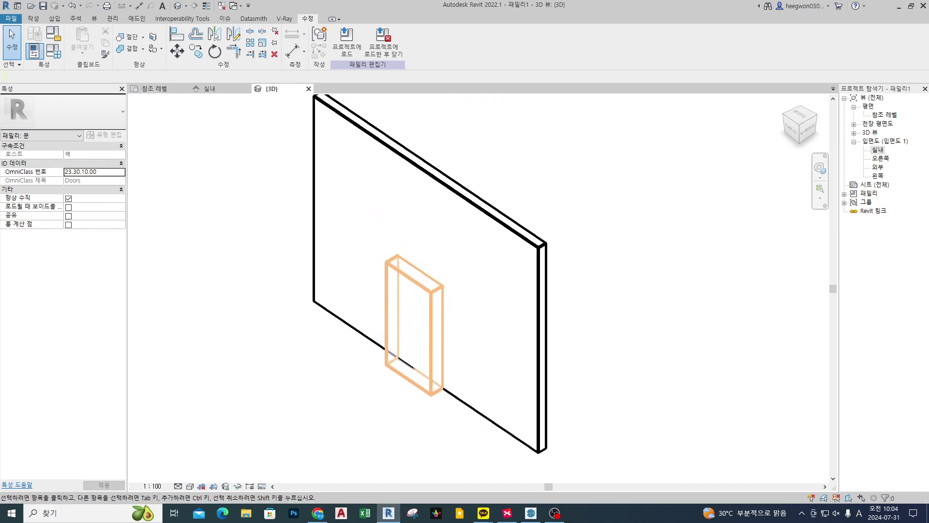
middle_click_drag(544, 390, 523, 397, "shift")
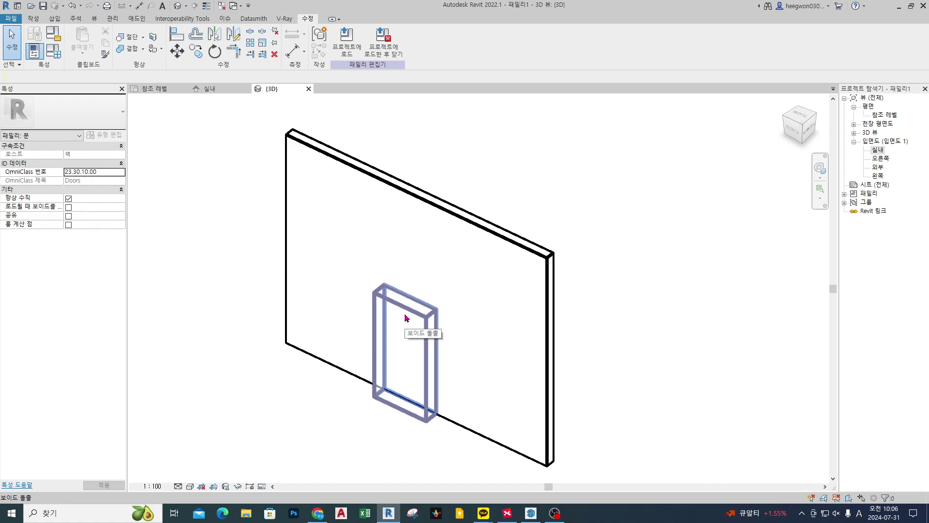
left_click(398, 409)
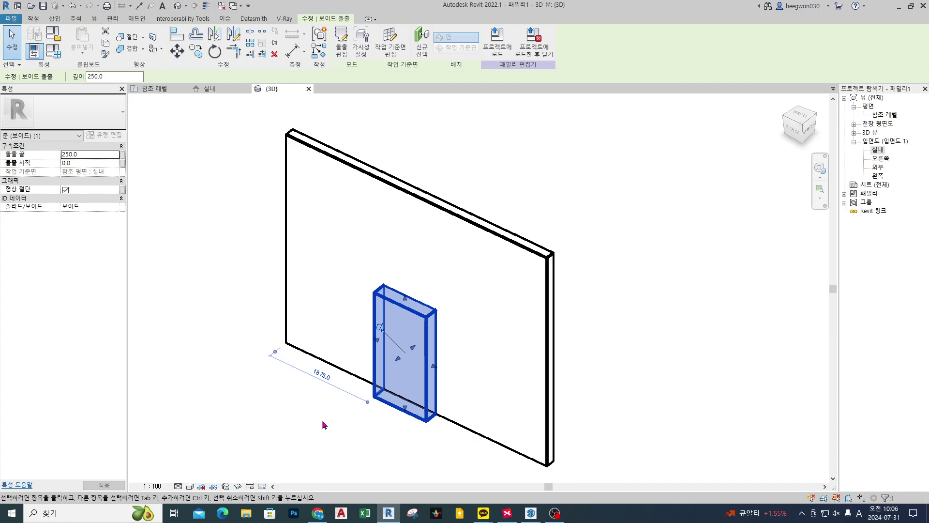
left_click(313, 439)
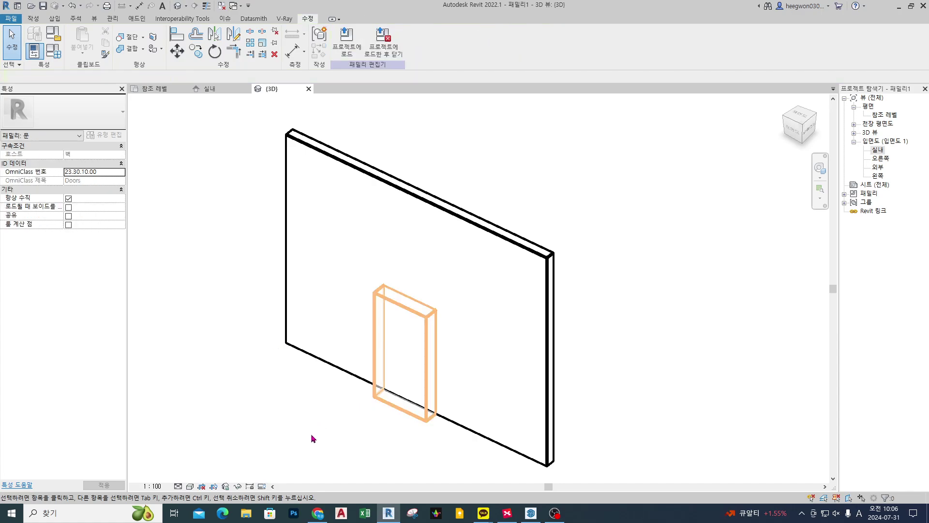
- Select the void extrusion in the 3D view to examine how its base sits against the host wall, and clear the selection
left_click(383, 407)
mouse_move(392, 426)
left_mouse_down()
mouse_move(353, 400)
mouse_move(385, 426)
left_mouse_up()
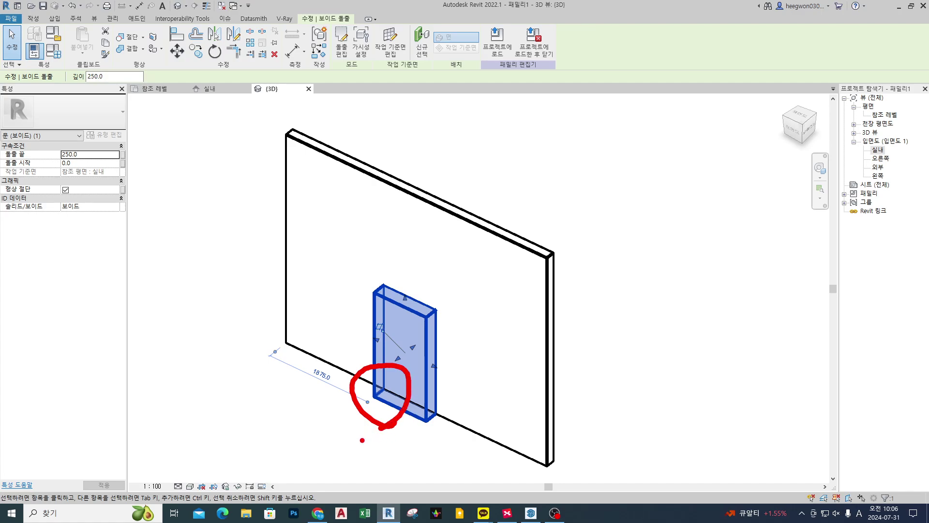
key("Escape")
left_click(344, 425)
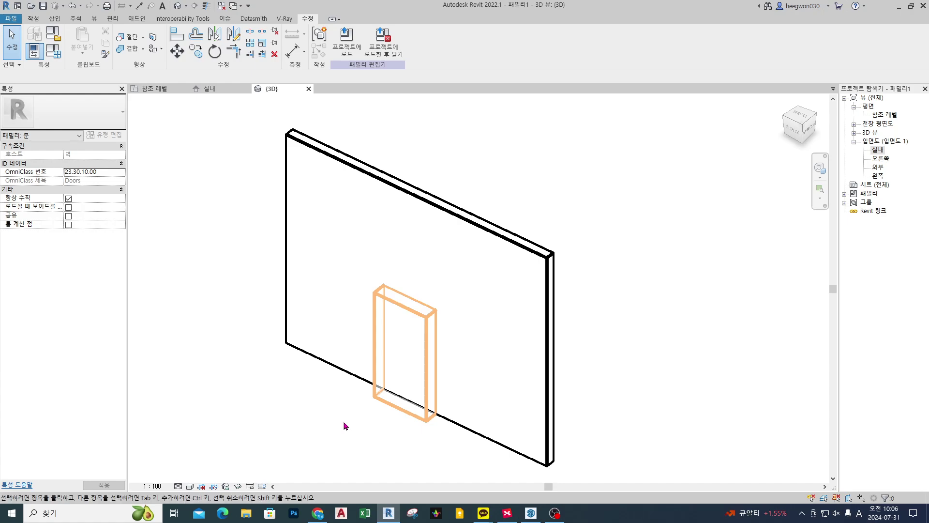
left_click(380, 404)
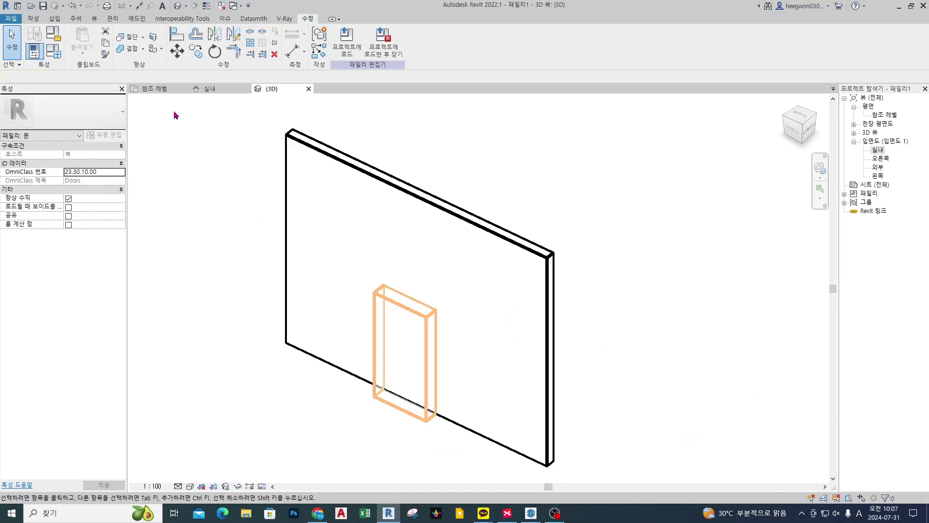
- Turn on thin line display in the reference level plan to distinguish the wall edges from the reference planes
left_click(162, 91)
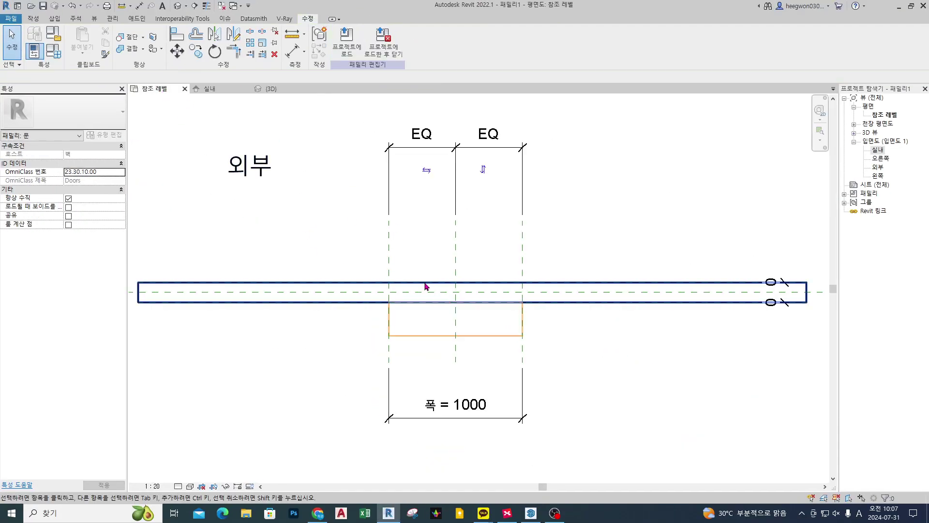
left_click(564, 308)
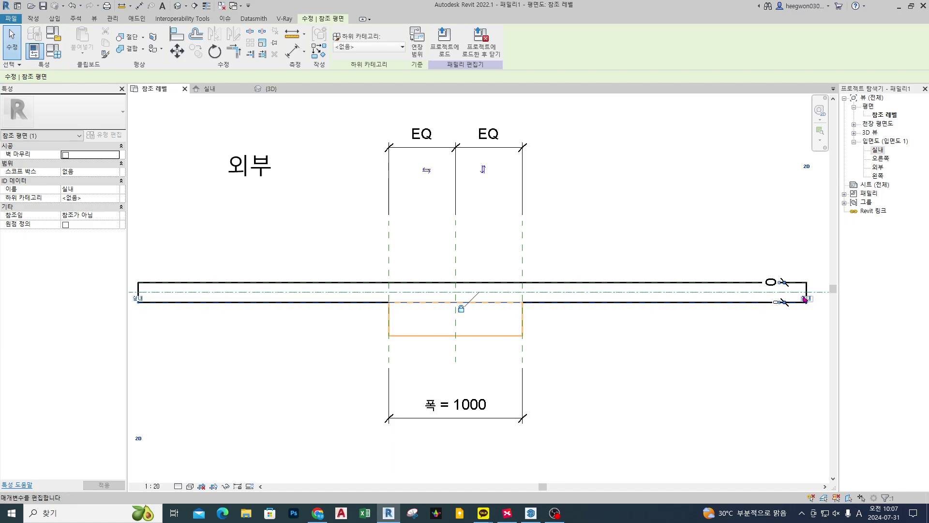
scroll(793, 300, "up", 4)
left_click(206, 5)
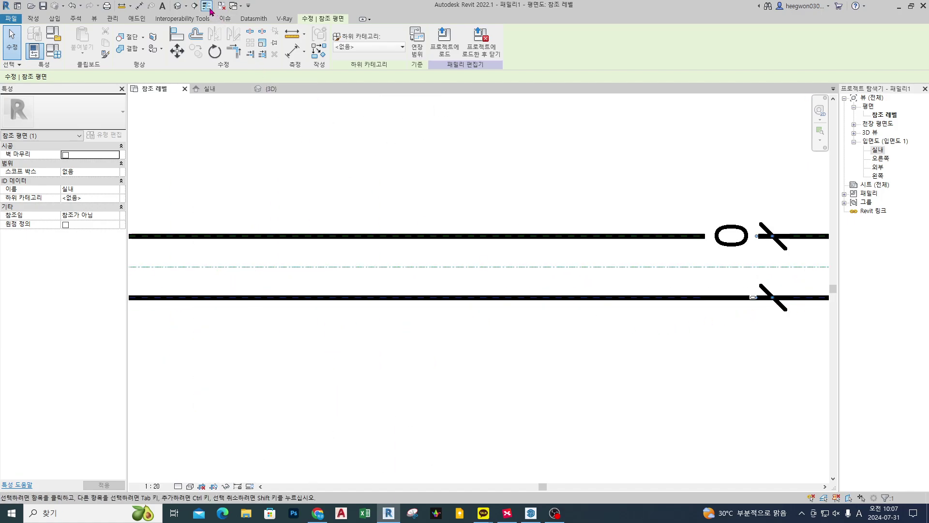
left_click(484, 330)
scroll(616, 318, "up", 3)
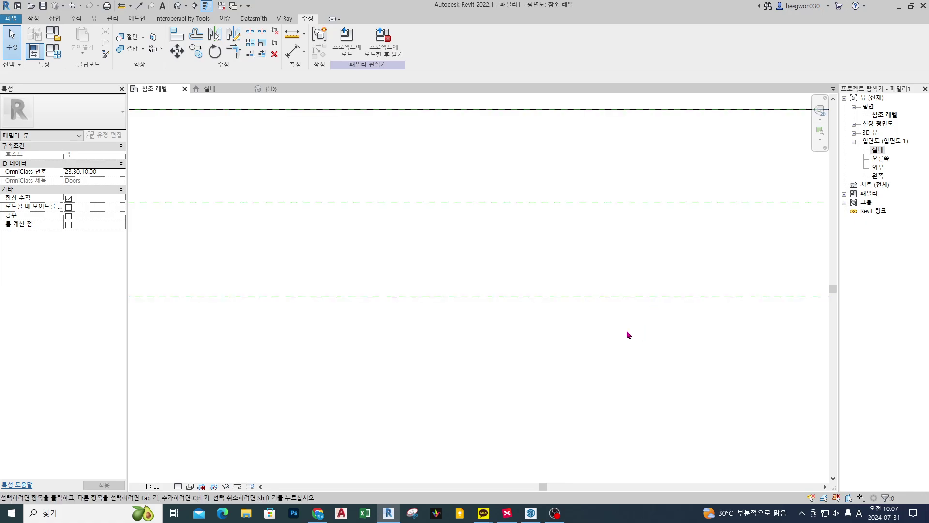
left_click_drag(631, 319, 624, 310)
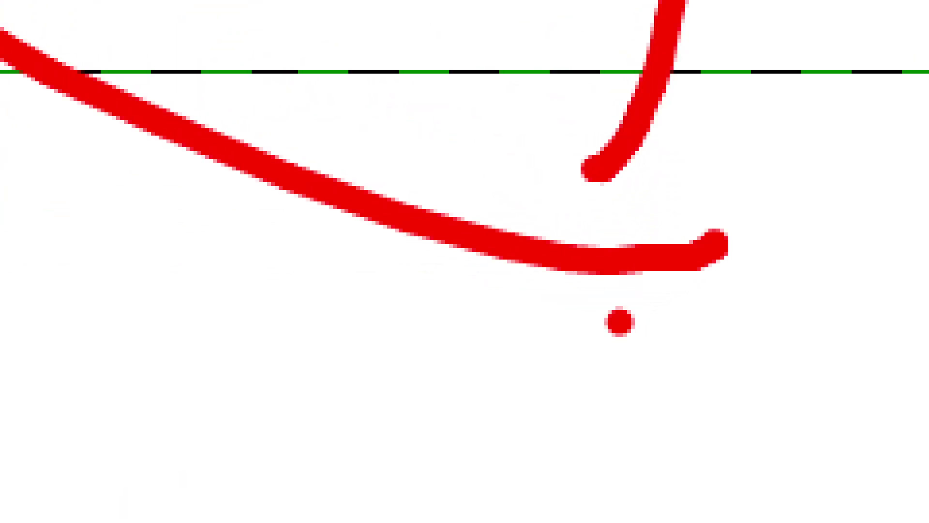
mouse_move(498, 239)
left_mouse_down()
mouse_move(446, 242)
mouse_move(512, 242)
mouse_move(436, 283)
left_mouse_up()
left_click(427, 274)
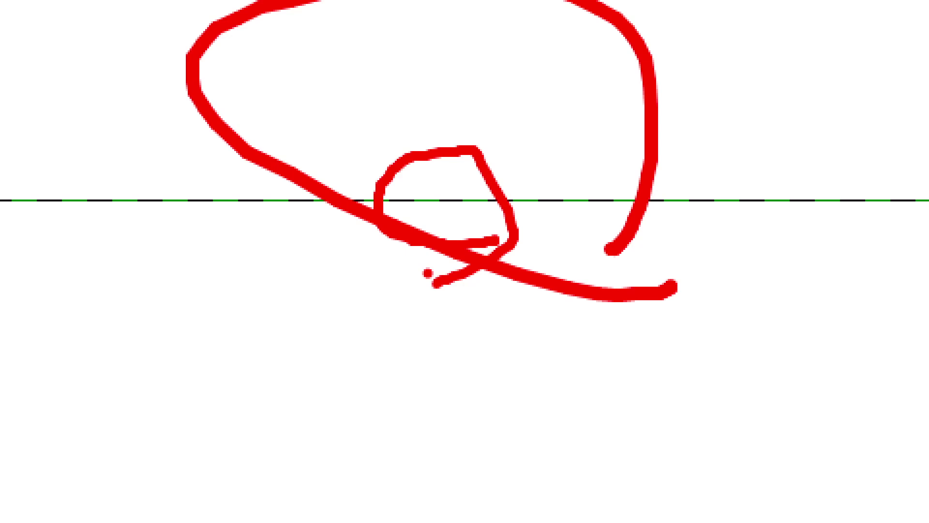
key("Escape")
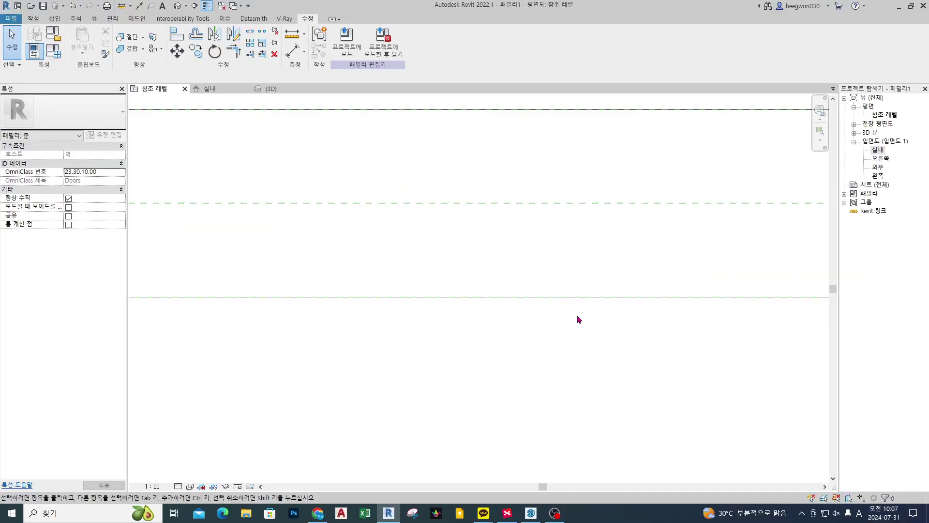
- Select the reference plane along the interior wall face and check its name in its properties
left_click(599, 303)
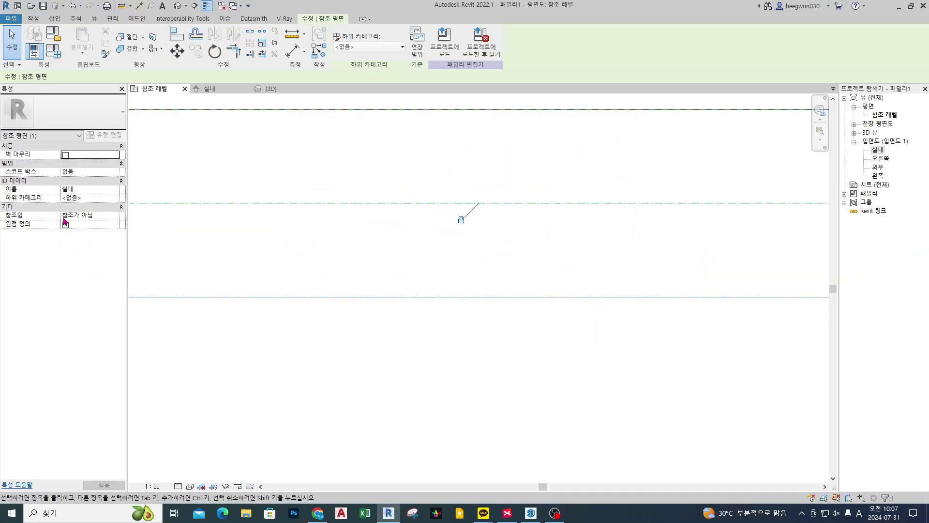
left_click(389, 387)
scroll(561, 352, "down", 2)
scroll(561, 351, "down", 2)
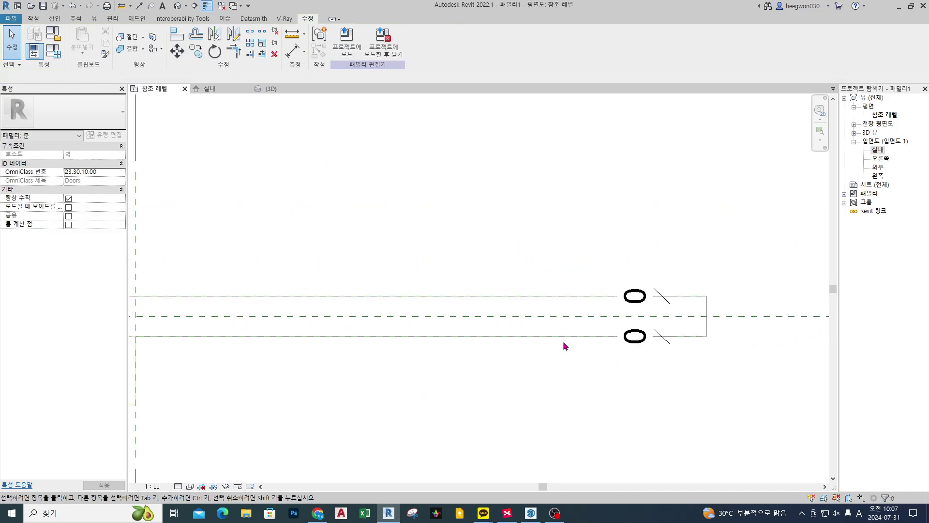
left_click(552, 337)
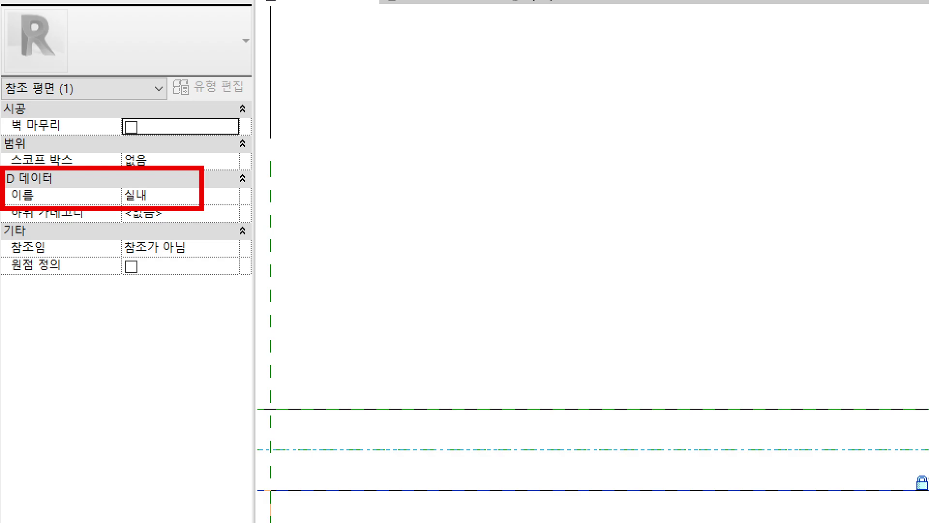
key("Escape")
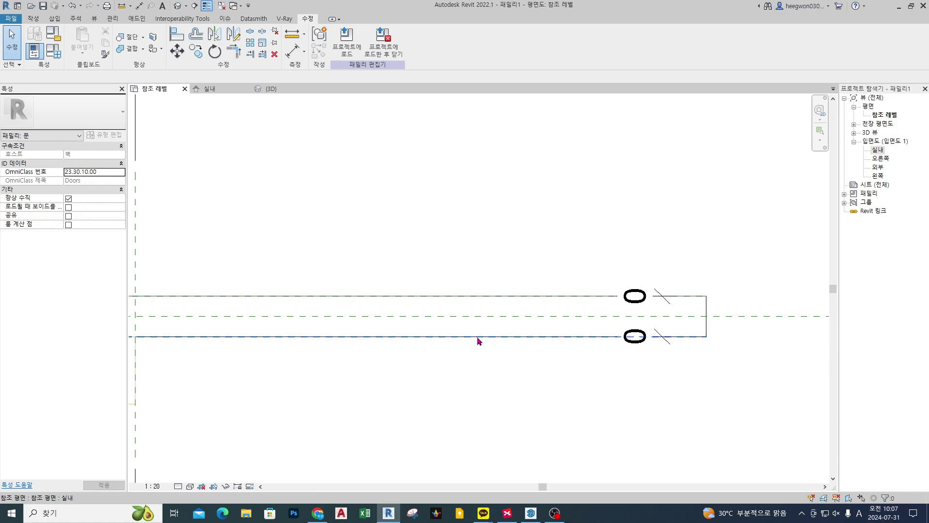
- Cycle through the overlapping elements at the interior wall face to pick the 실내 reference plane and inspect it against the void
key("Tab")
key("Tab")
key("Tab")
left_click(478, 341)
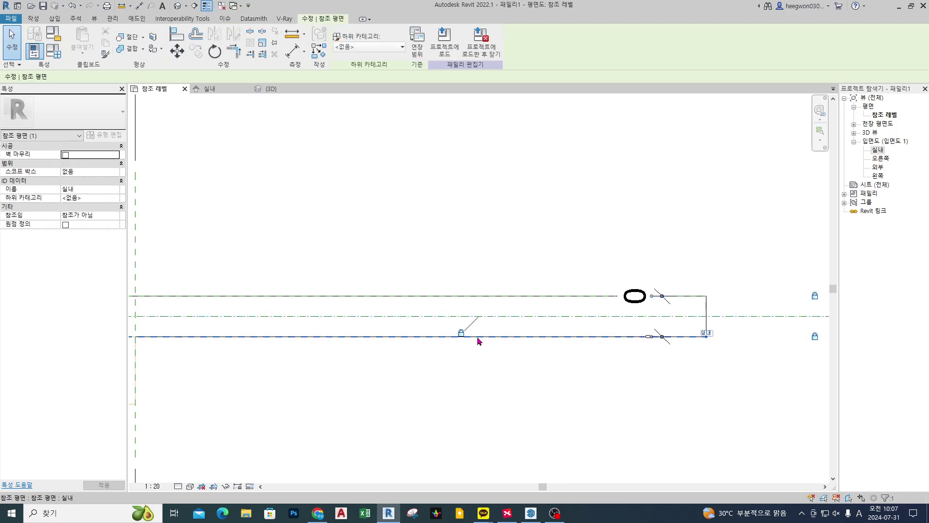
scroll(474, 383, "down", 2)
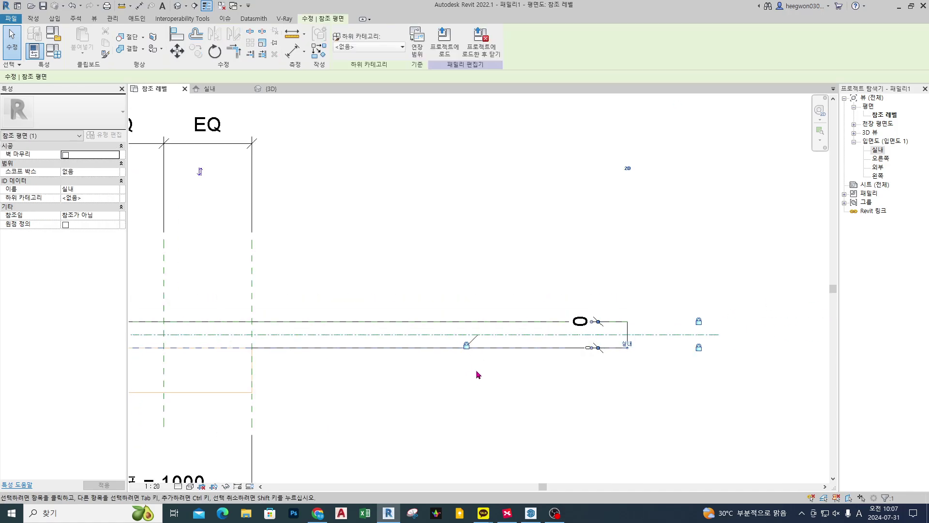
scroll(353, 350, "down", 1)
middle_click_drag(349, 353, 527, 294)
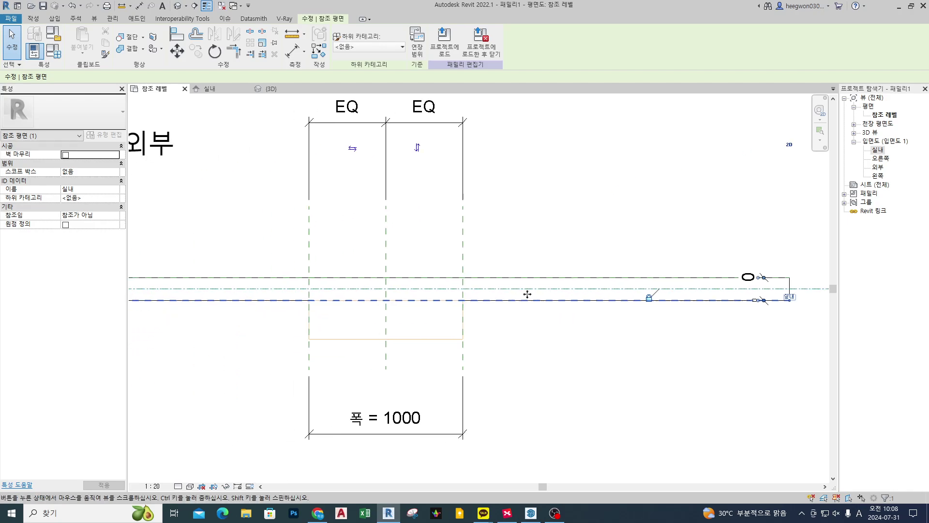
- Select the void extrusion in the 3D view to check its work plane and its position relative to the wall face
left_click(266, 89)
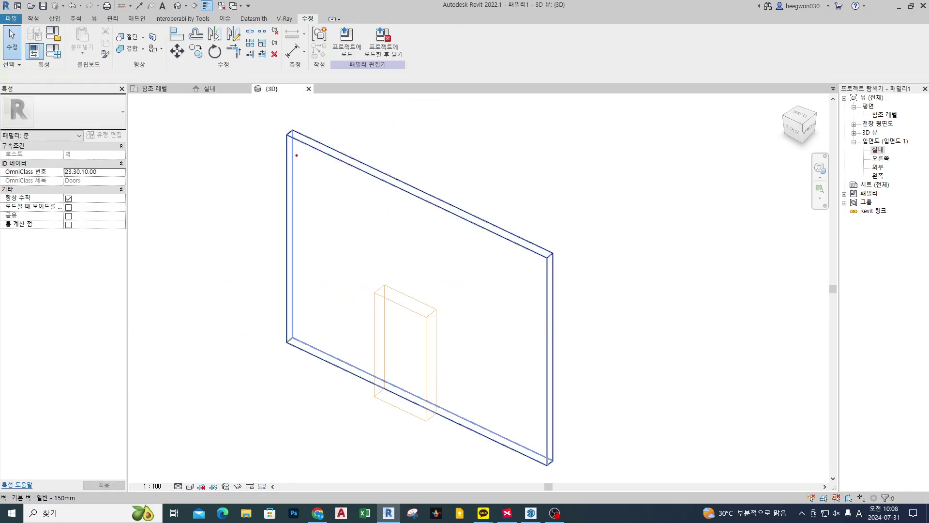
mouse_move(287, 136)
left_mouse_down()
mouse_move(452, 223)
mouse_move(533, 251)
left_mouse_up()
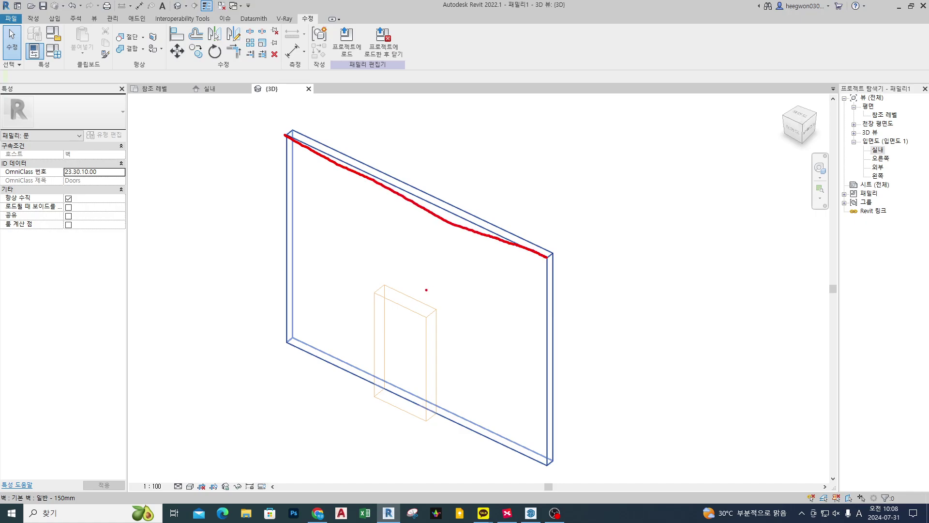
mouse_move(338, 211)
left_mouse_down()
mouse_move(331, 256)
mouse_move(379, 233)
mouse_move(339, 211)
left_mouse_up()
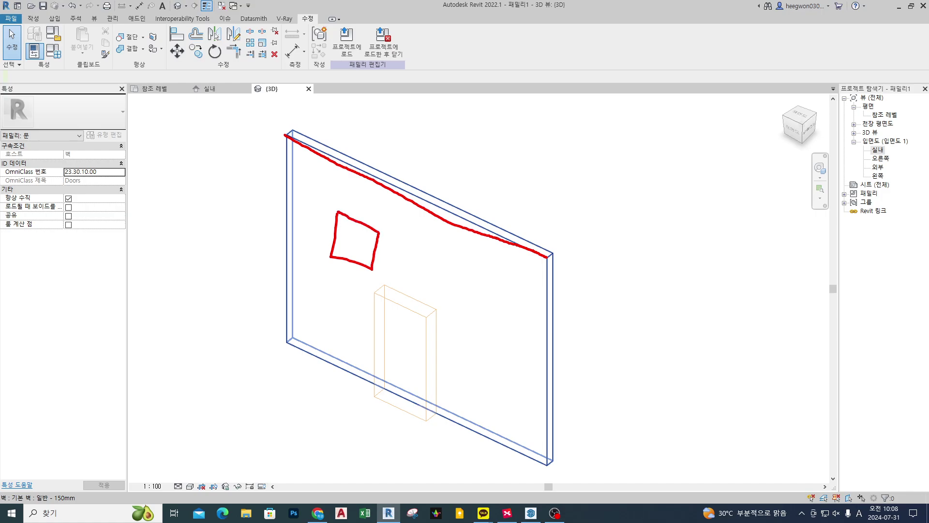
left_click_drag(331, 256, 313, 264)
key("Escape")
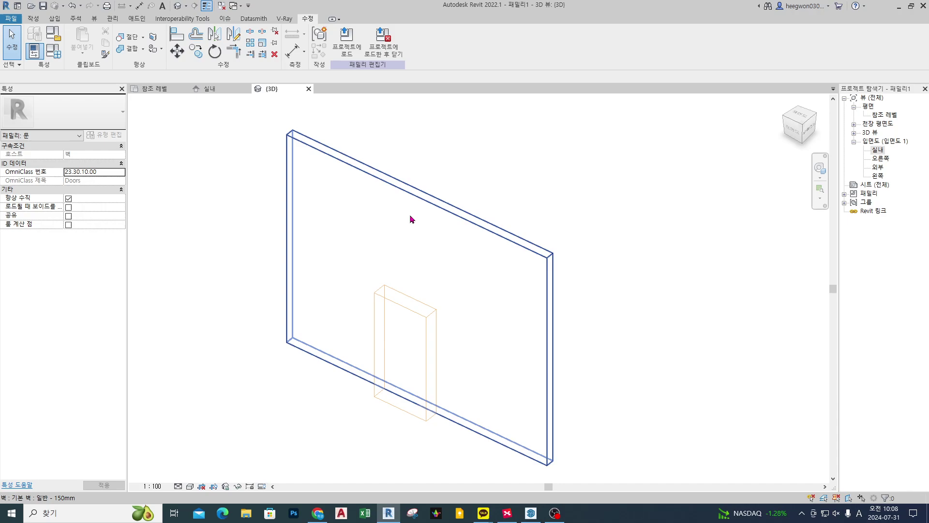
left_click(398, 306)
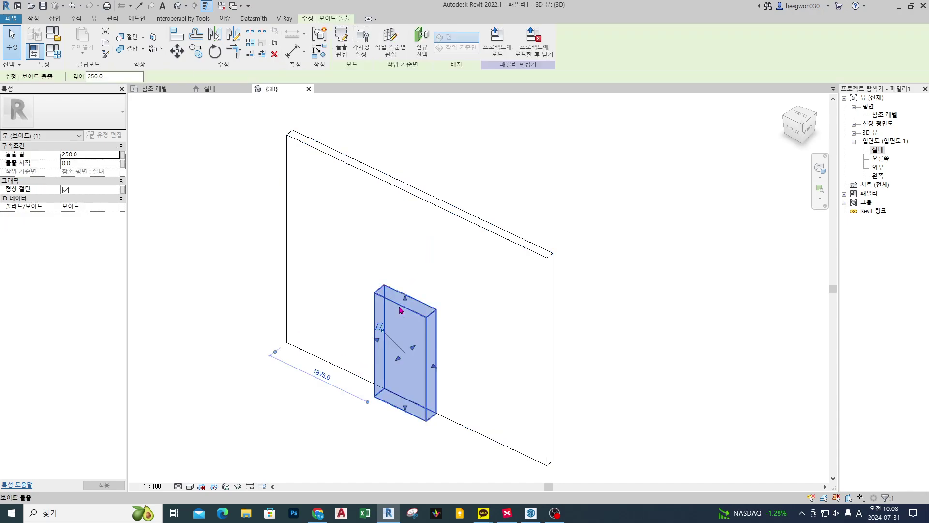
left_click(558, 129)
- Select the reference plane along the wall's centreline in the reference level plan and check its name property
left_click(154, 89)
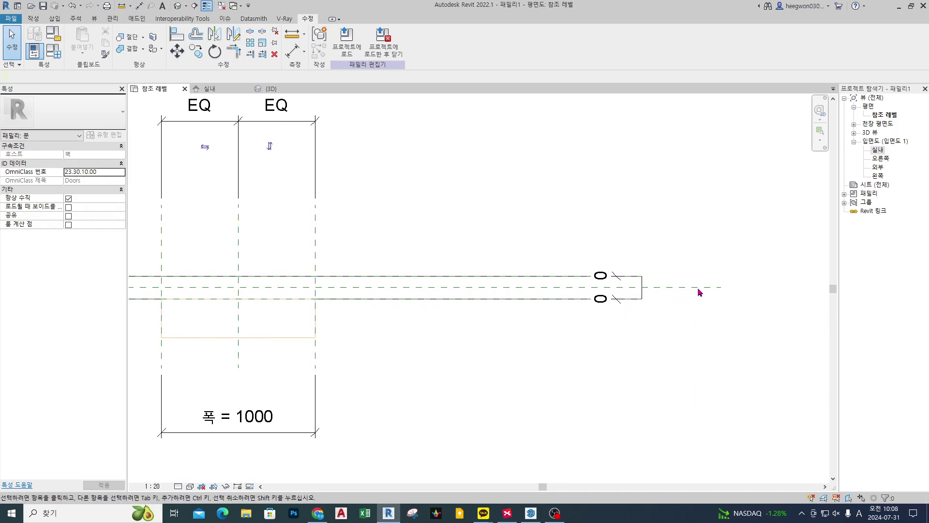
left_click(664, 290)
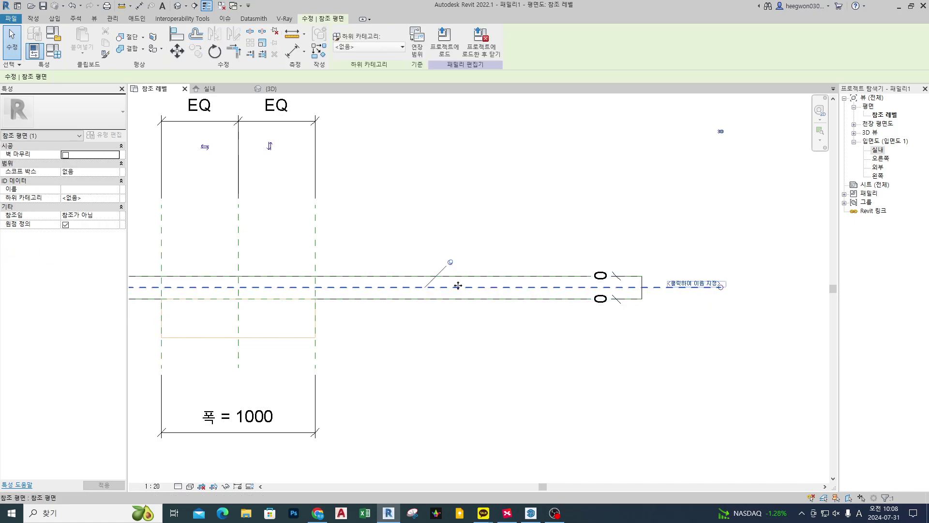
middle_click_drag(457, 286, 653, 315)
middle_click_drag(222, 292, 439, 305)
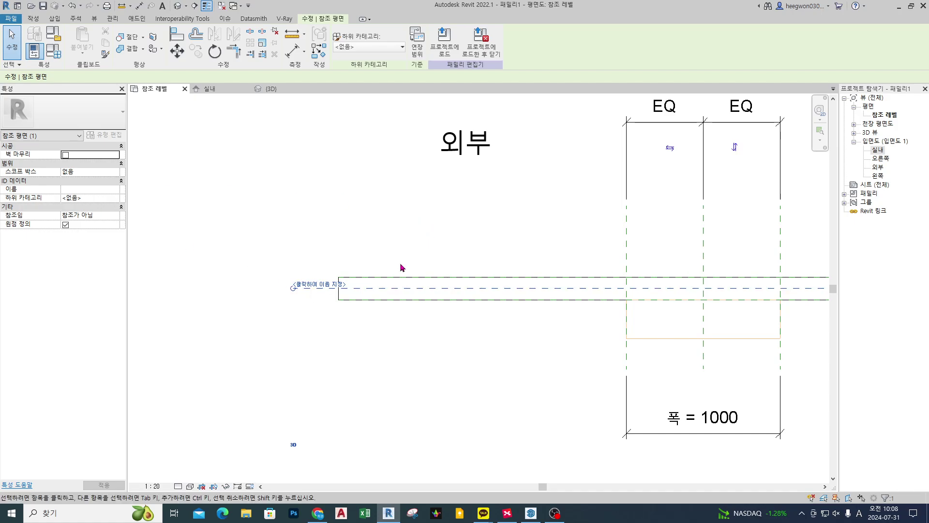
left_click(320, 264)
left_click(310, 287)
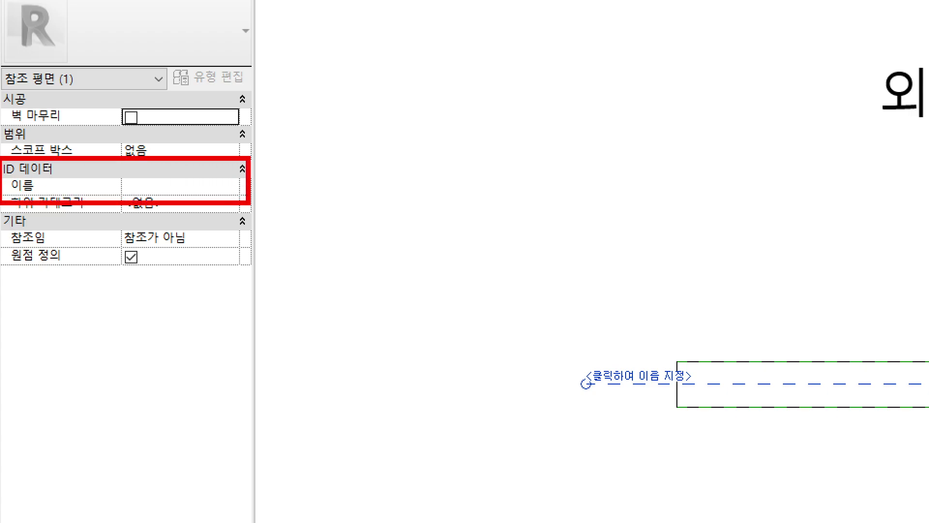
mouse_move(633, 389)
left_mouse_down()
mouse_move(602, 393)
mouse_move(635, 393)
left_mouse_up()
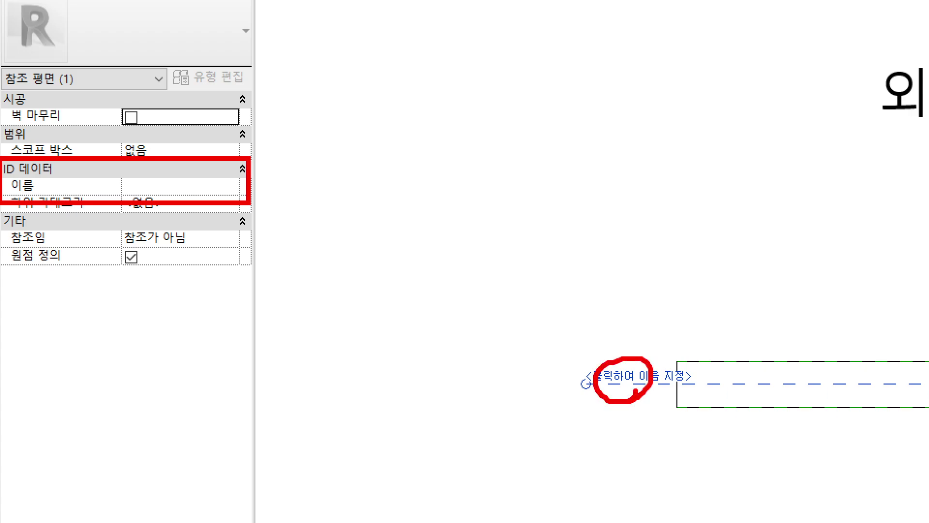
mouse_move(598, 364)
left_mouse_down()
mouse_move(566, 321)
mouse_move(327, 201)
mouse_move(250, 193)
left_mouse_up()
left_click_drag(265, 175, 266, 225)
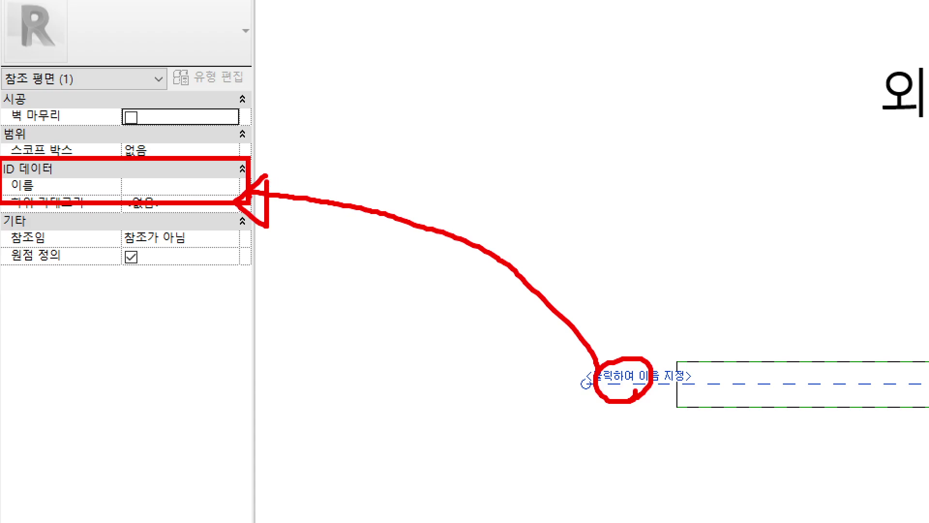
key("Escape")
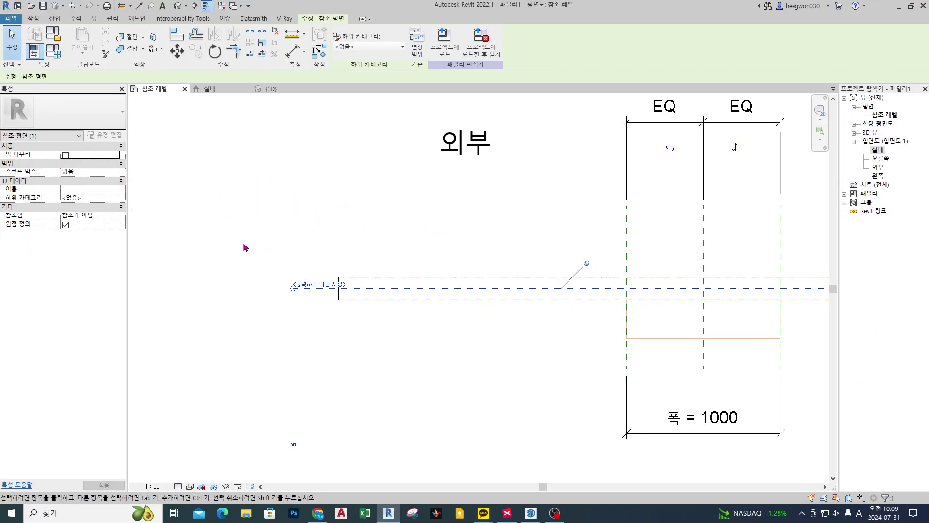
- Name the wall's centreline reference plane 중심 앞뒤 and clear the selection
left_click(95, 188)
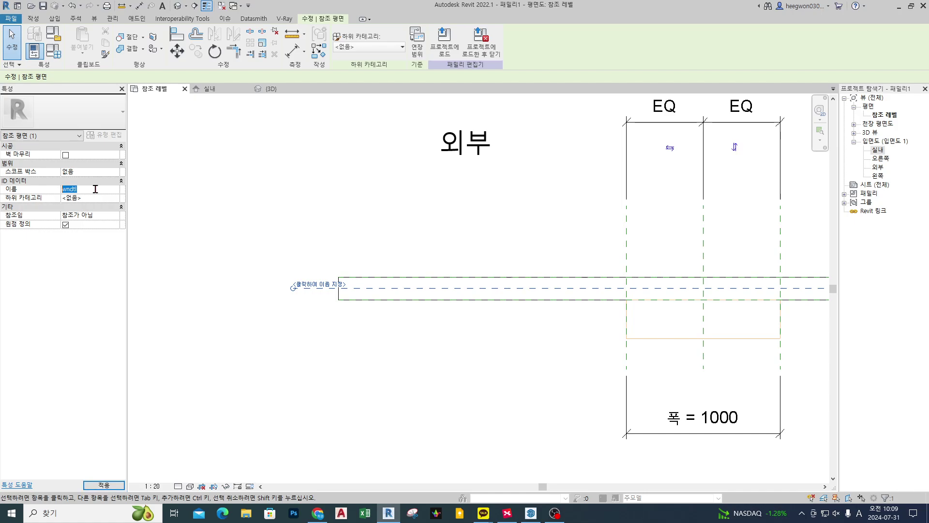
key("Hangul")
type("ㅈㅜㅇㅅㅣㅁ ㅇㅏㅍㄷㅜㅣ")
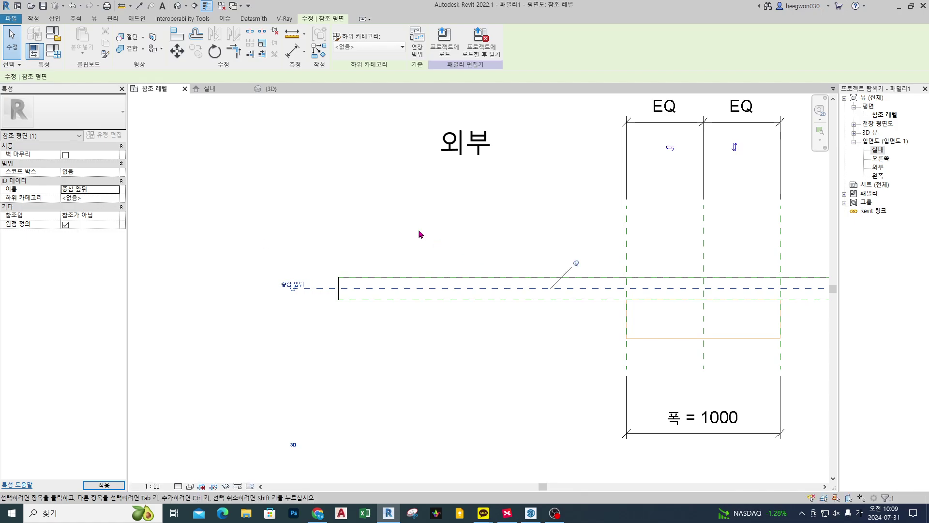
left_click(420, 232)
left_click(303, 330)
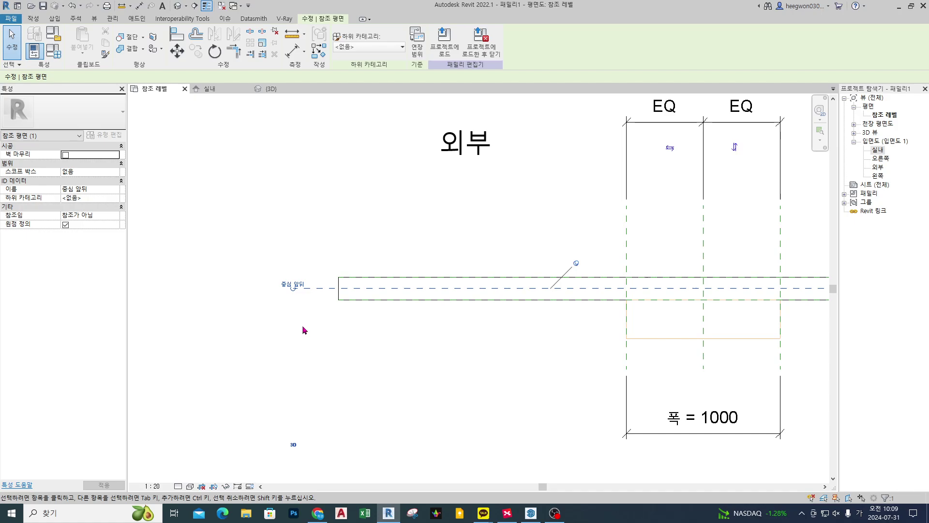
left_click(284, 284)
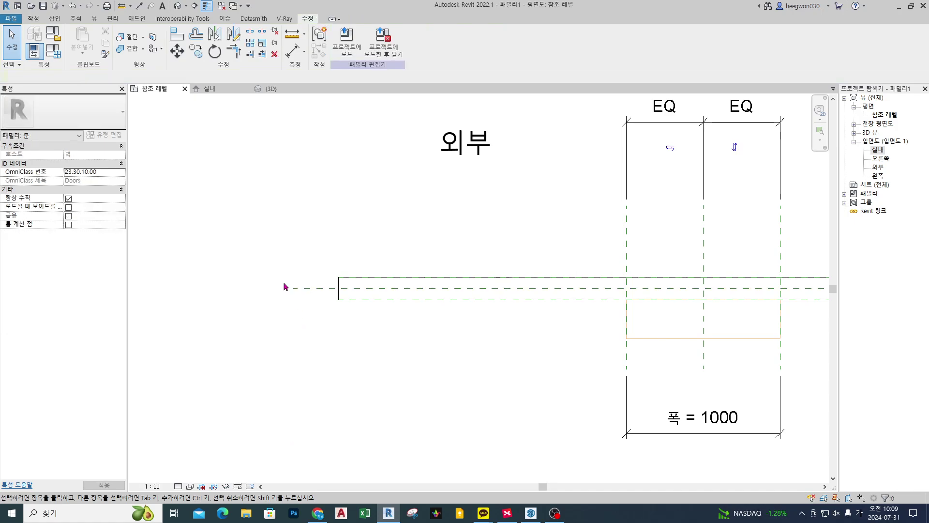
- Inspect the void extrusion and its position against the wall in the 3D view
left_click(273, 90)
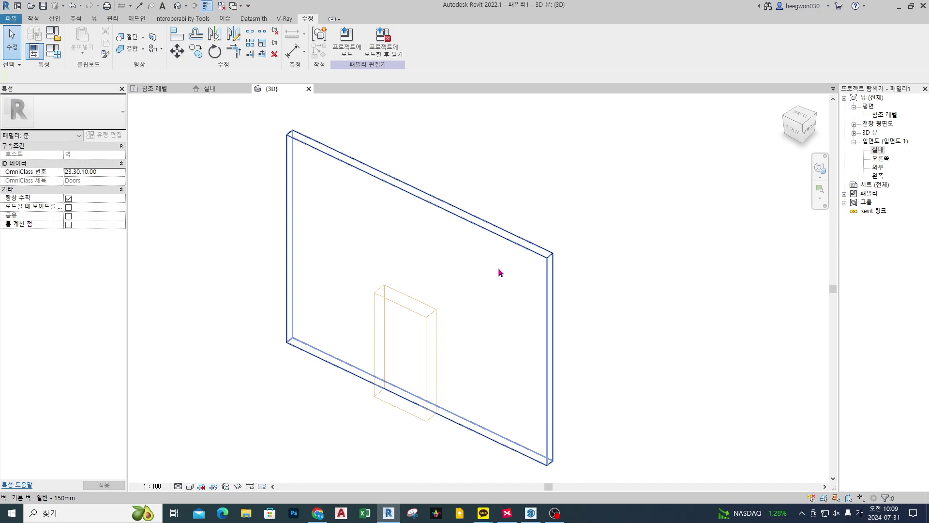
middle_click_drag(518, 292, 514, 268, "shift")
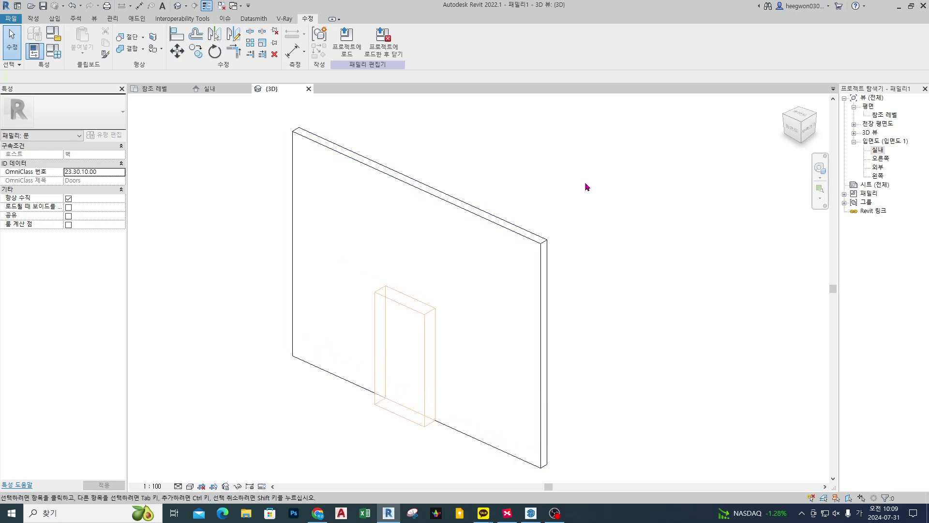
left_click(427, 318)
left_click(269, 348)
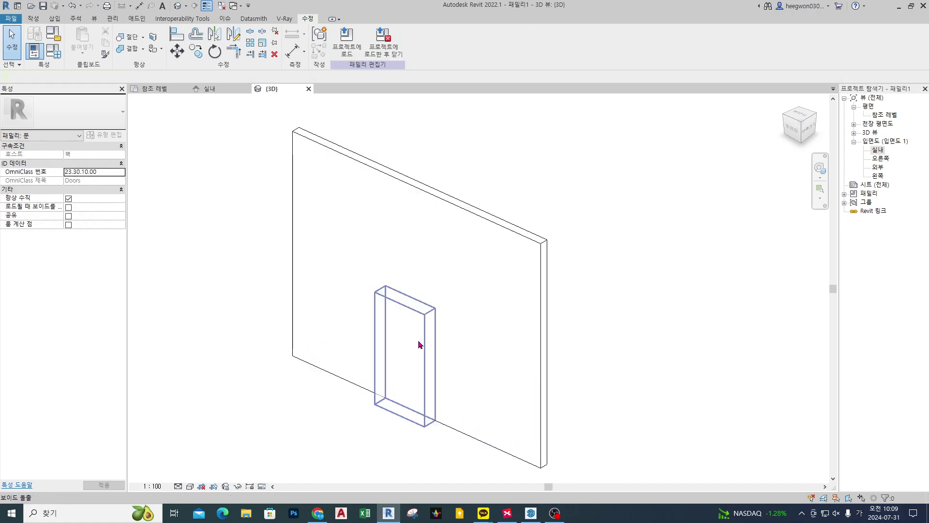
- Change the void extrusion's work plane to the named reference plane 중심 앞뒤
left_click(419, 345)
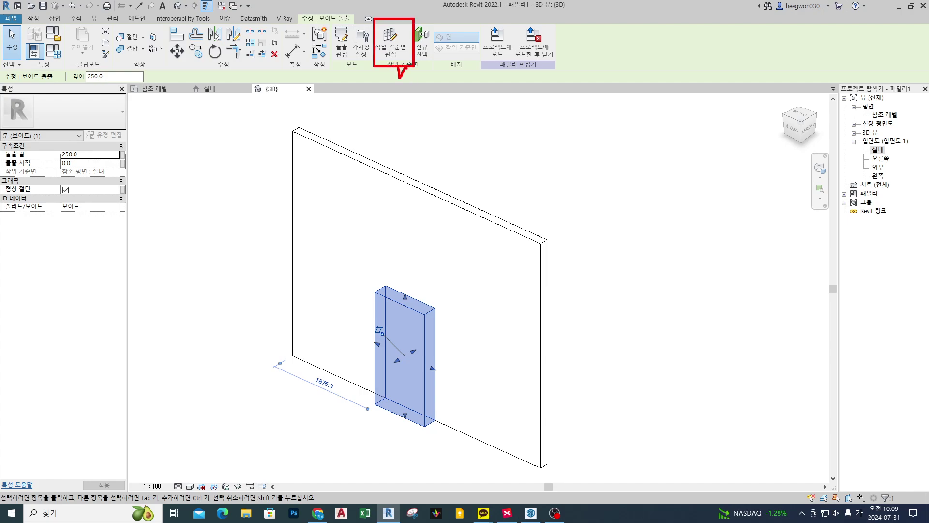
left_click(401, 58)
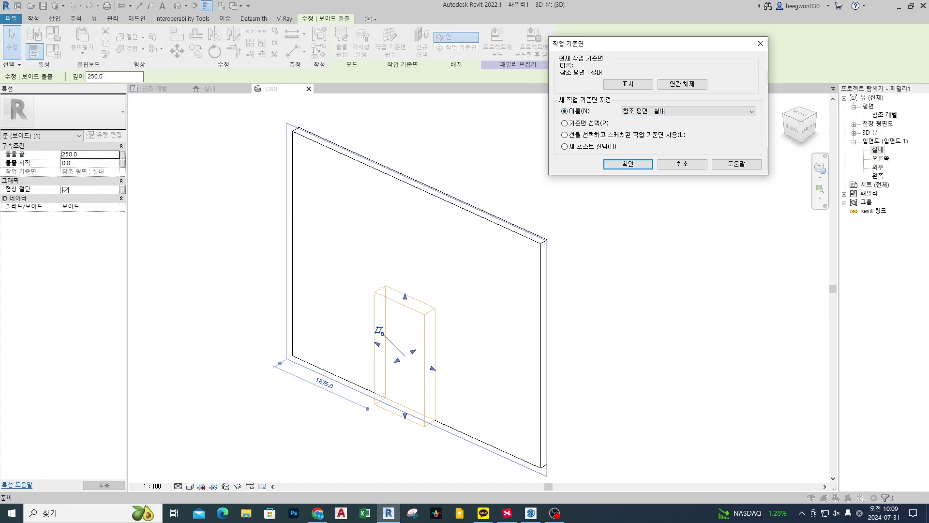
mouse_move(410, 67)
left_mouse_down()
mouse_move(383, 28)
mouse_move(409, 62)
left_mouse_up()
mouse_move(424, 312)
left_mouse_down()
mouse_move(417, 324)
mouse_move(402, 84)
mouse_move(417, 94)
left_mouse_up()
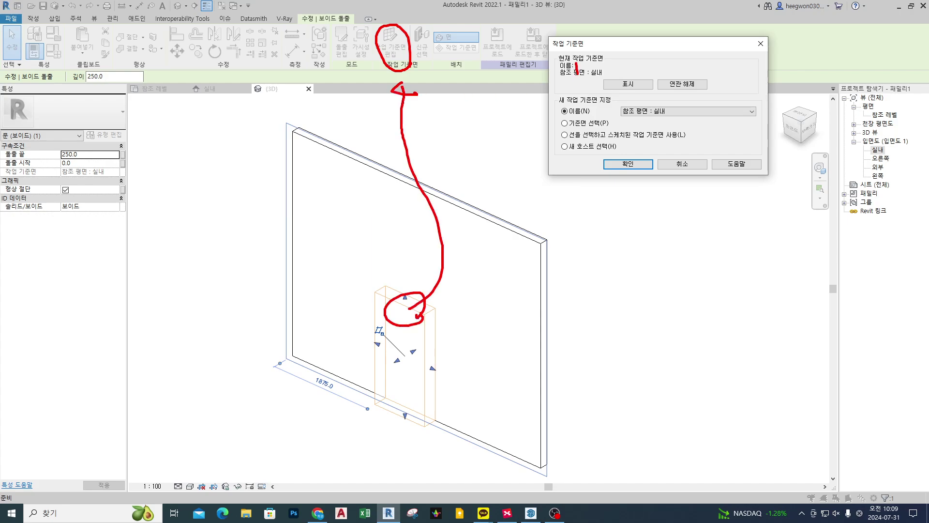
left_click_drag(577, 69, 596, 59)
left_click_drag(556, 115, 598, 116)
mouse_move(662, 107)
left_mouse_down()
mouse_move(622, 115)
mouse_move(667, 113)
left_mouse_up()
key("Escape")
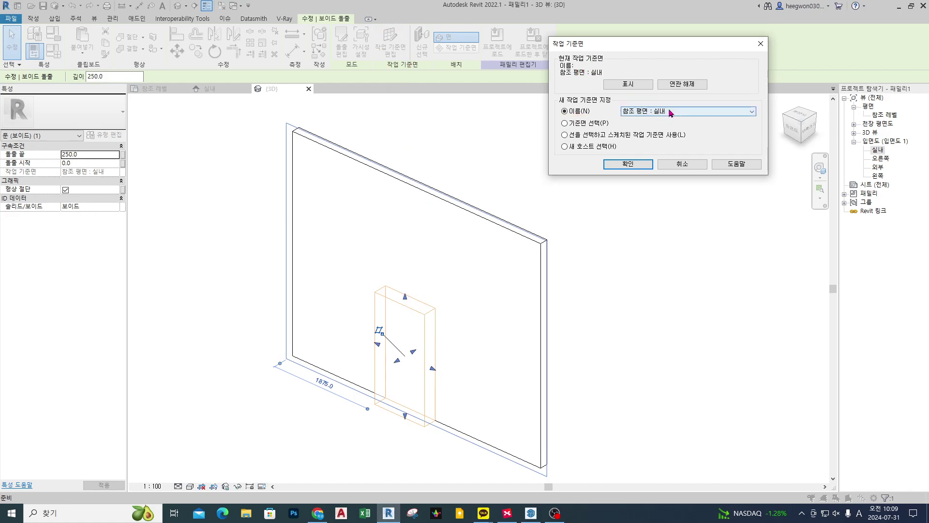
left_click(670, 112)
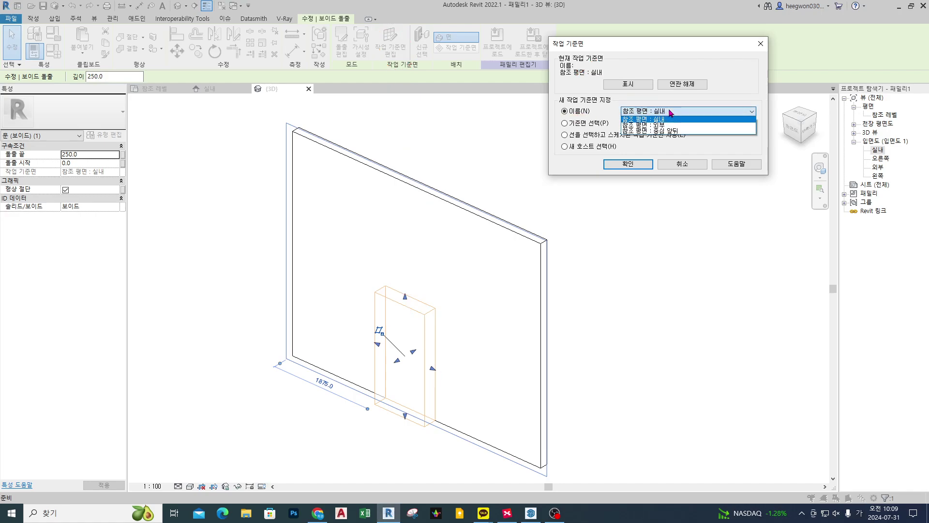
left_click(707, 132)
left_click(644, 166)
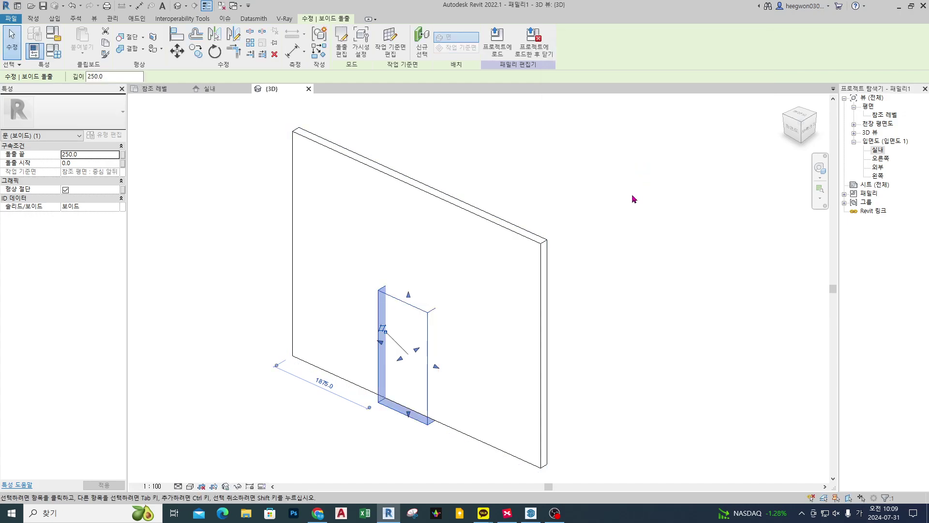
- Compare the void extrusion's starting face with the wall centreline in the 3D view and the reference level plan
middle_click_drag(586, 253, 572, 308, "shift")
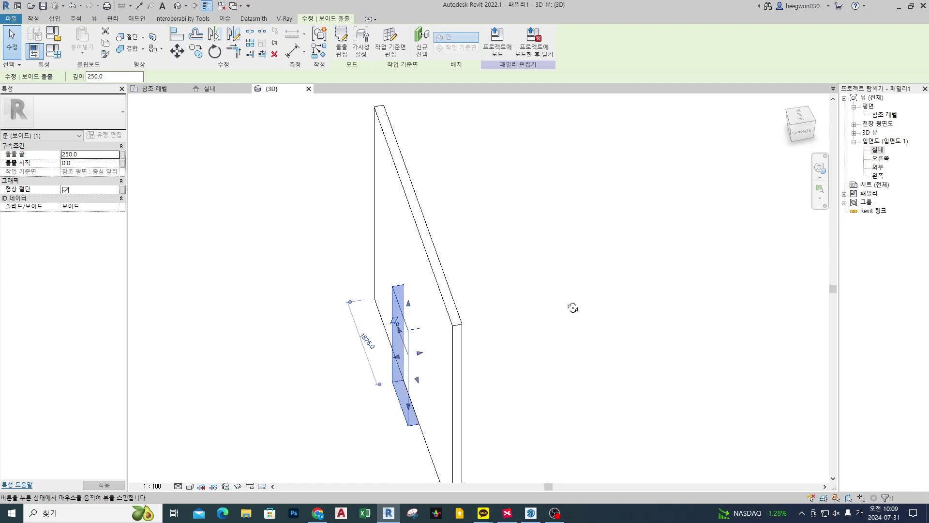
left_click(154, 89)
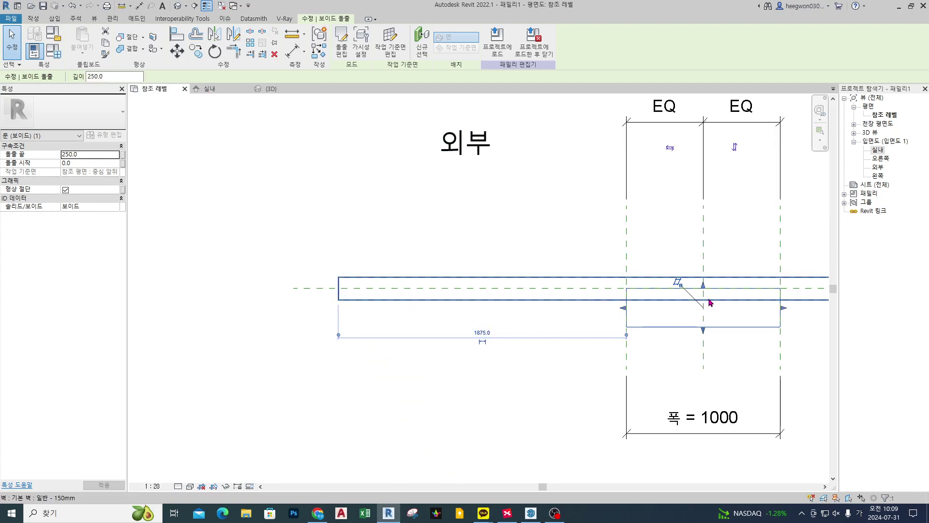
left_click(808, 346)
middle_click_drag(808, 346, 733, 340)
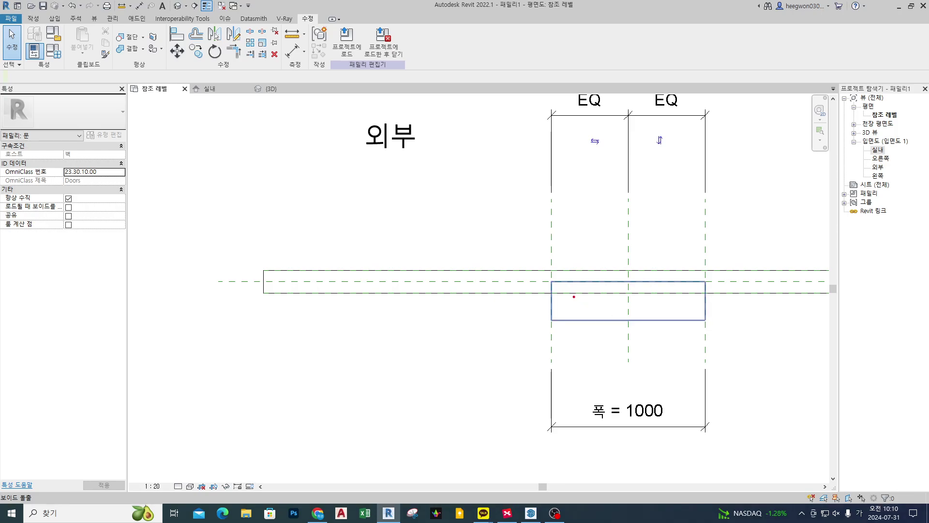
mouse_move(550, 281)
left_mouse_down()
mouse_move(729, 286)
mouse_move(672, 322)
left_mouse_up()
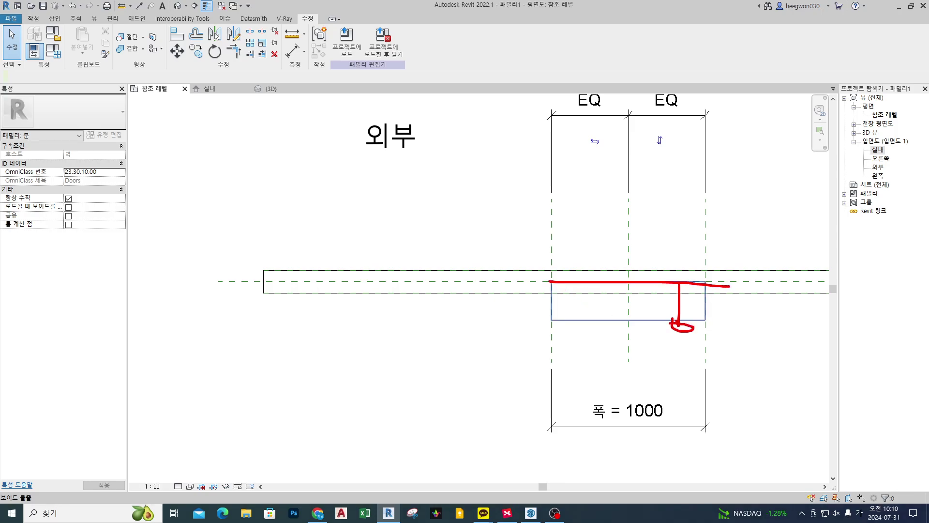
key("Escape")
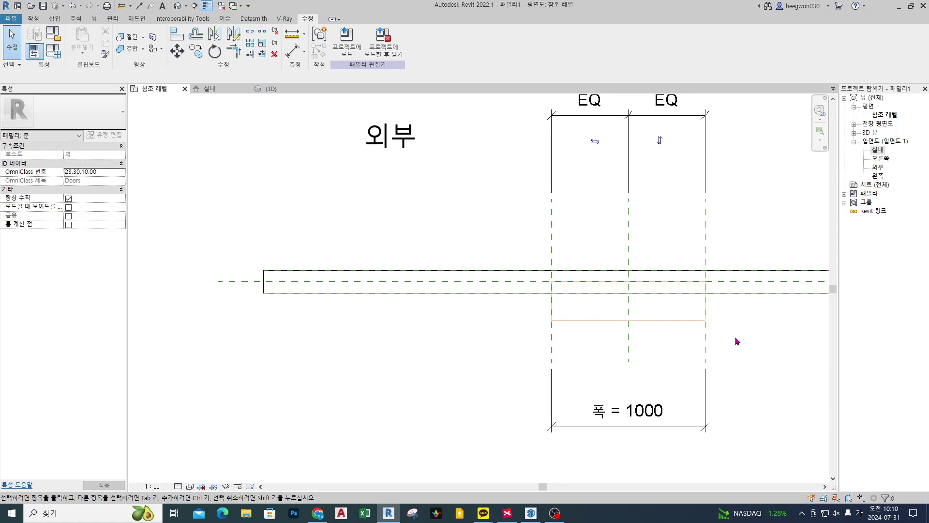
middle_click_drag(735, 338, 619, 342)
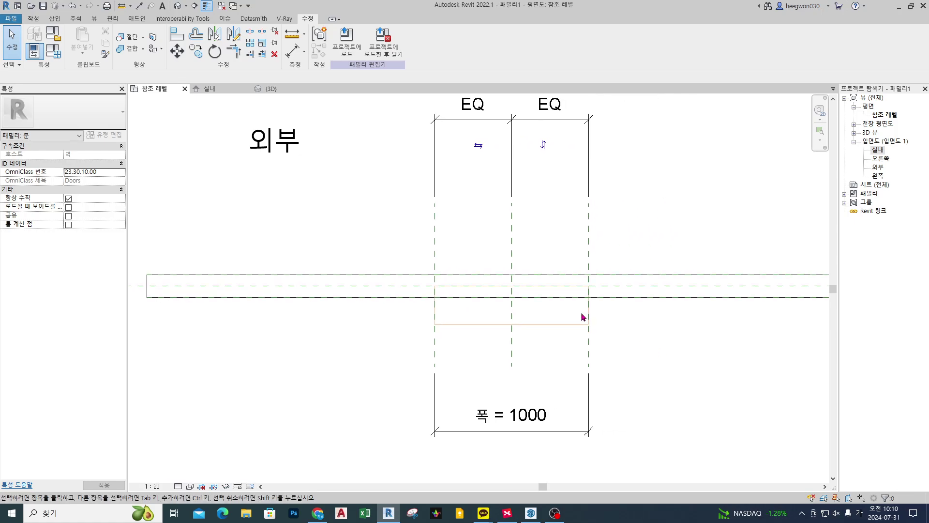
middle_click_drag(612, 378, 638, 373)
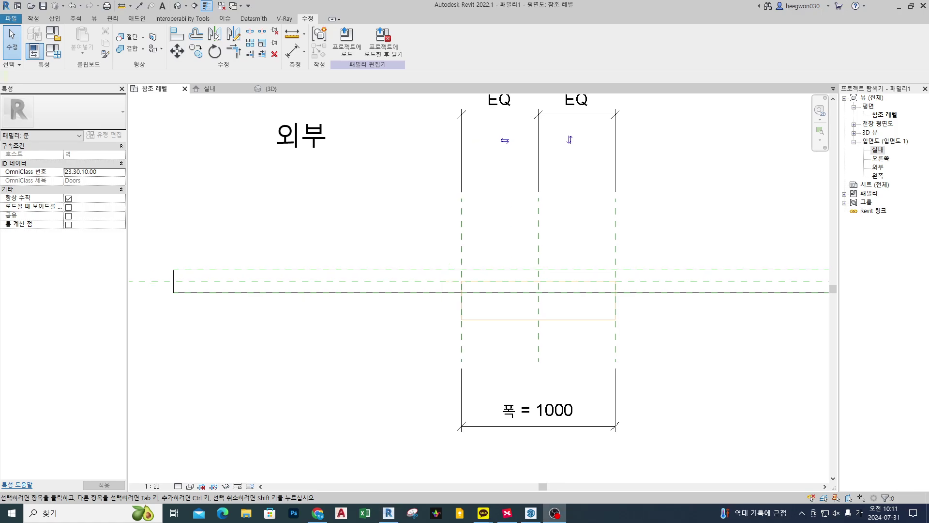
- Select the void extrusion in plan and examine its extrusion start and end properties relative to the centreline plane
left_click(573, 320)
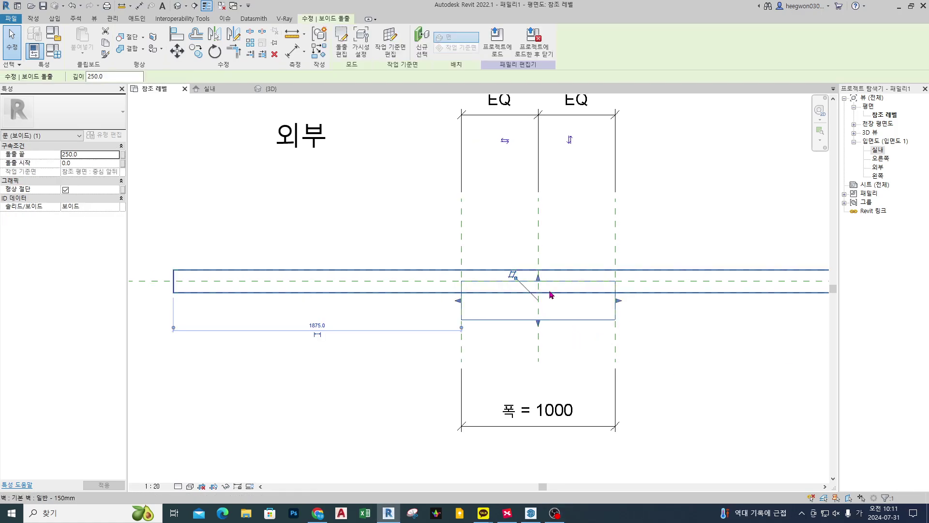
mouse_move(448, 280)
left_mouse_down()
mouse_move(656, 272)
mouse_move(661, 279)
left_mouse_up()
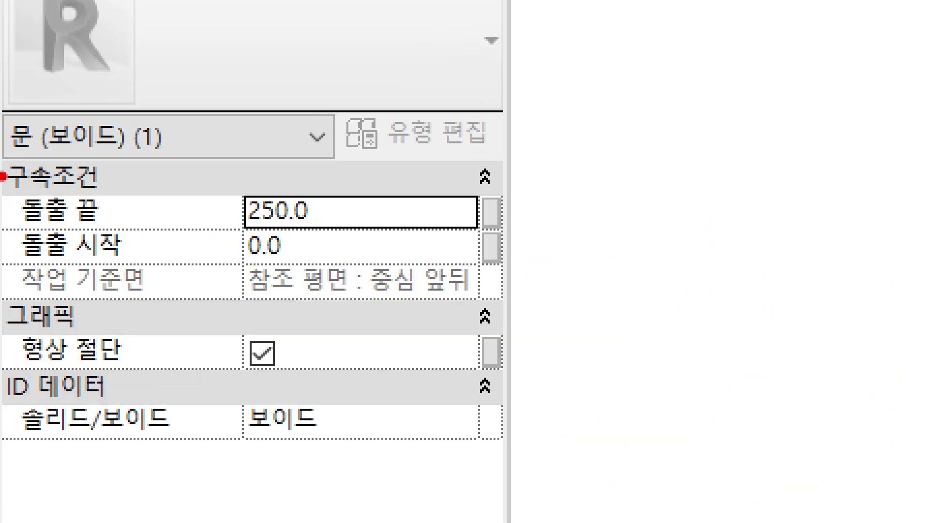
left_click_drag(1, 147, 65, 182)
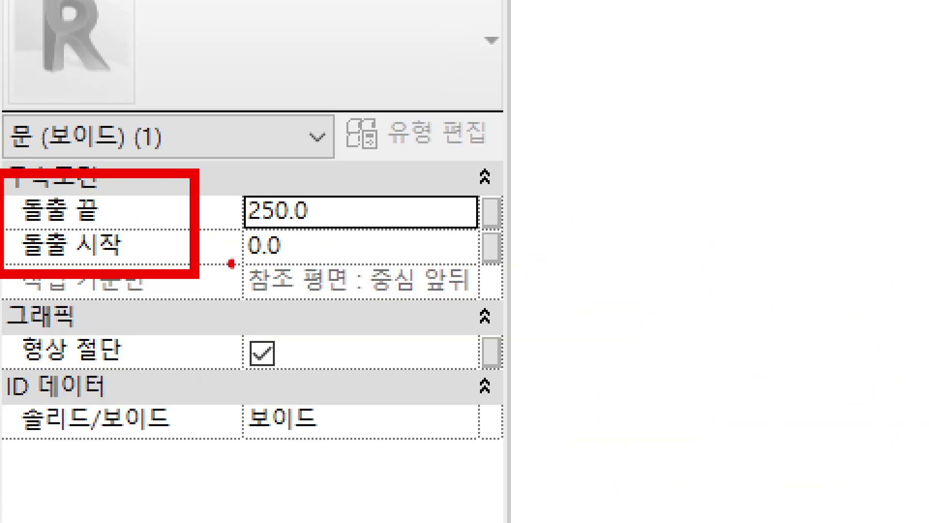
left_click_drag(241, 196, 224, 249)
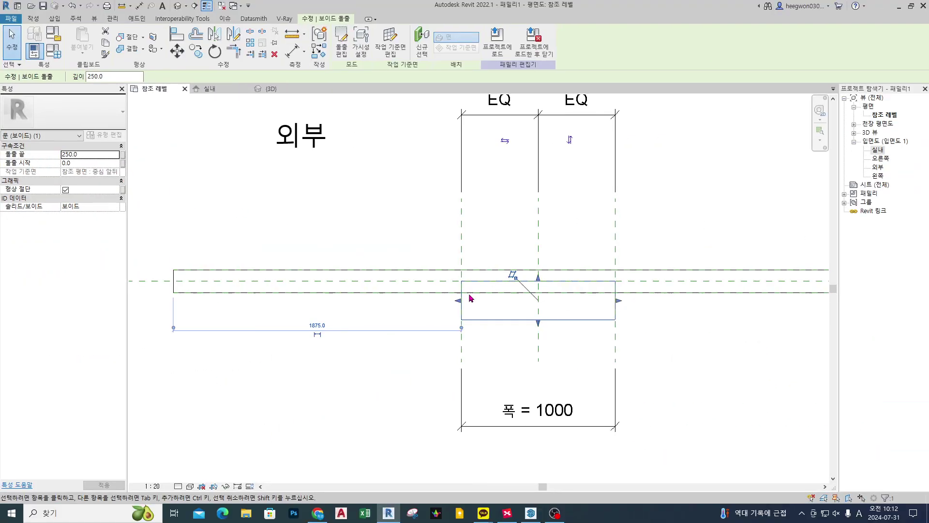
left_click_drag(436, 281, 658, 287)
mouse_move(536, 272)
left_mouse_down()
mouse_move(538, 226)
mouse_move(549, 239)
left_mouse_up()
left_click_drag(540, 309, 537, 335)
key("Escape")
left_click(725, 331)
- Reselect the void extrusion and examine its extrusion direction and shape handle on the interior side, then clear the selection
left_click(566, 319)
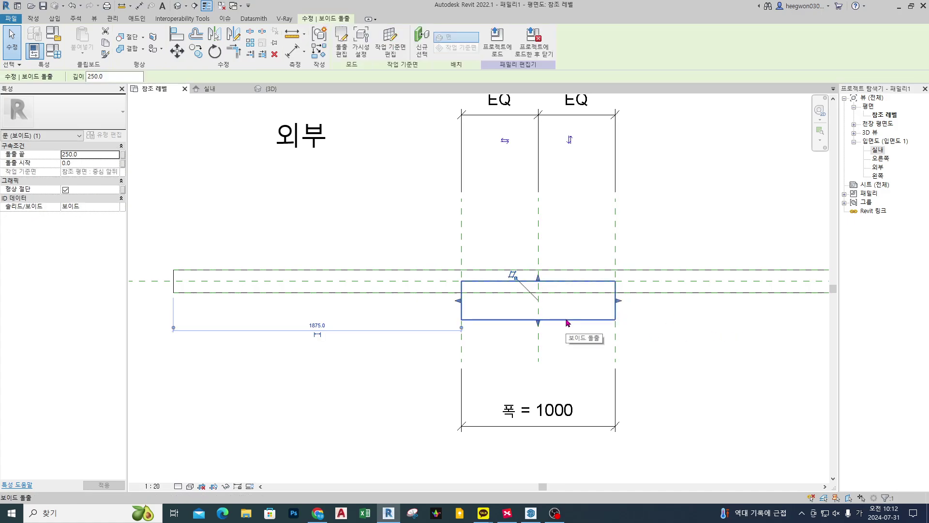
left_click_drag(430, 317, 442, 319)
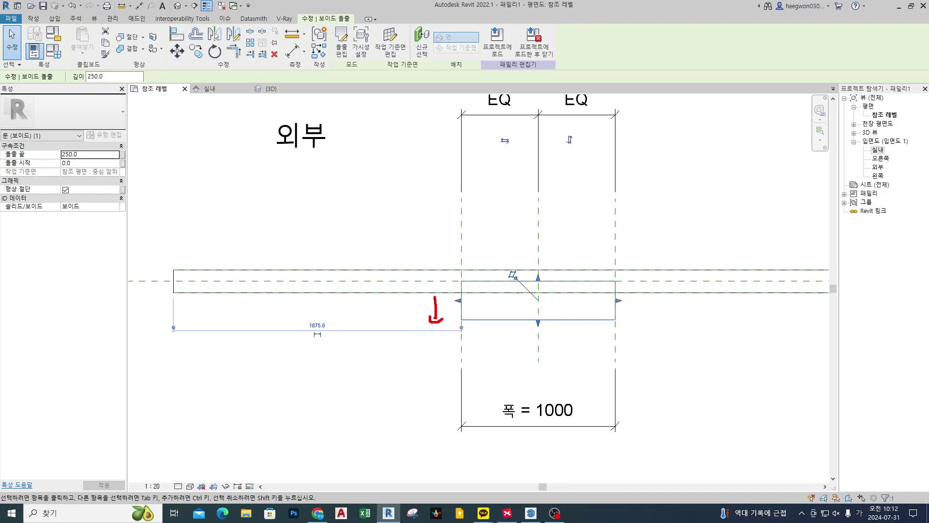
key("Return")
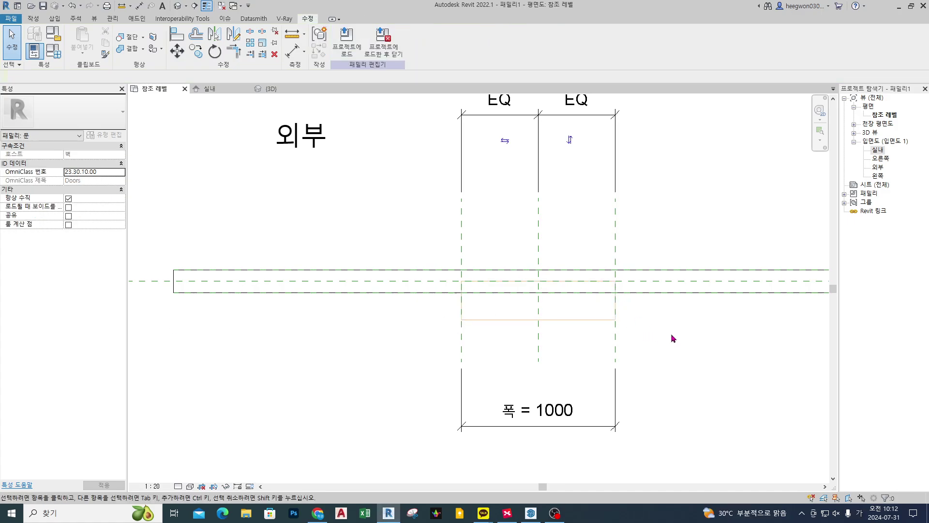
left_click(584, 323)
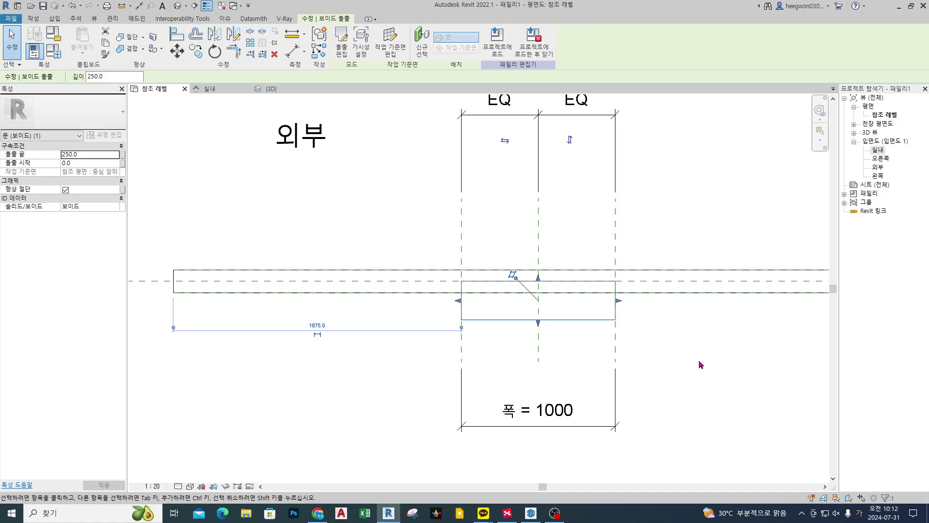
left_click(539, 328)
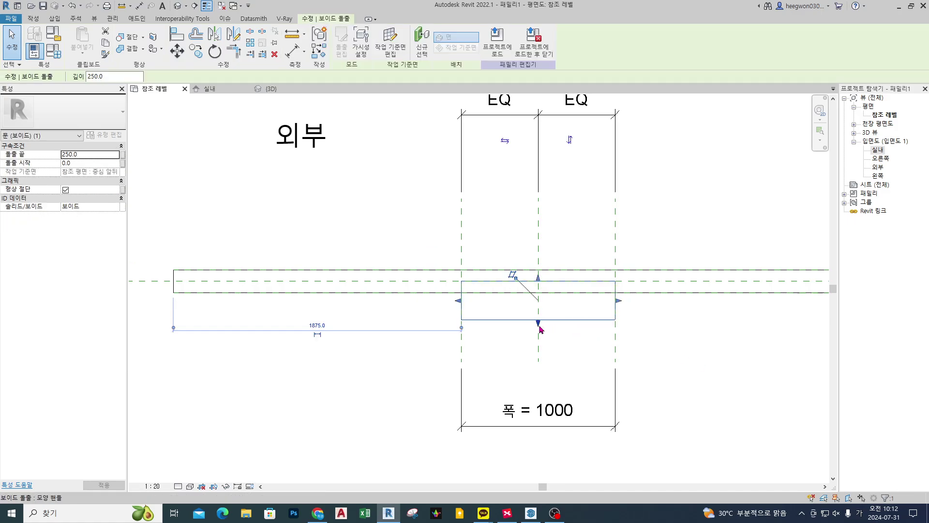
left_click(332, 194)
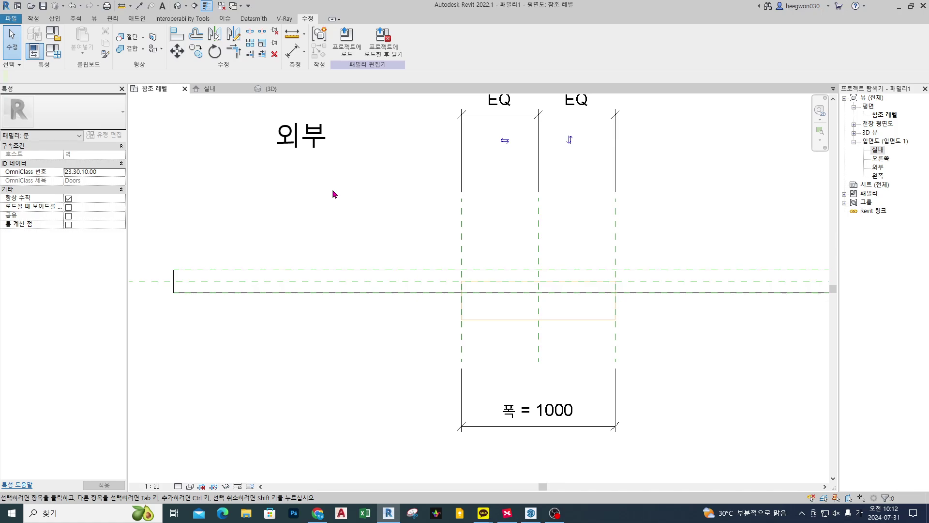
left_click(33, 19)
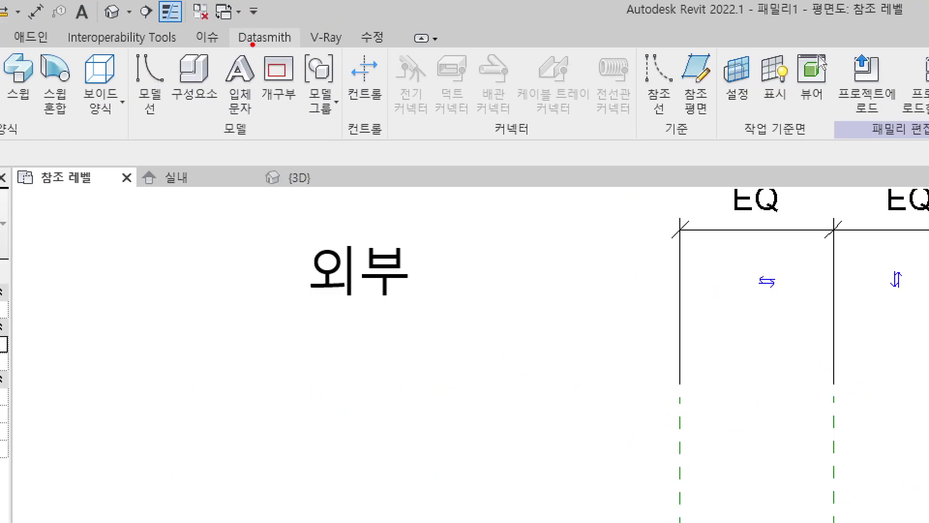
mouse_move(270, 119)
left_mouse_down()
mouse_move(264, 193)
mouse_move(280, 208)
left_mouse_up()
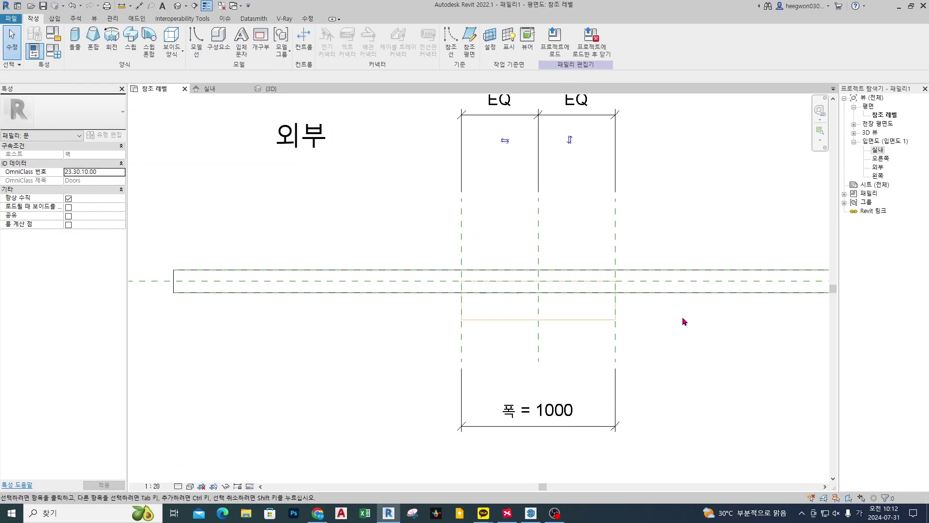
- Stretch the void extrusion past both wall faces in plan, bringing its extrusion start to about -699 mm on the exterior side
left_click(608, 320)
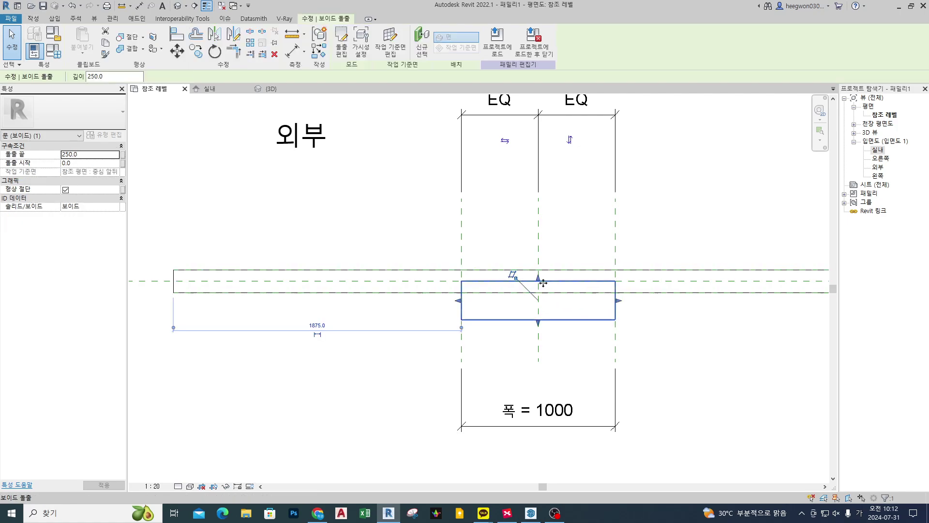
left_click_drag(540, 283, 542, 216)
left_click_drag(538, 323, 538, 357)
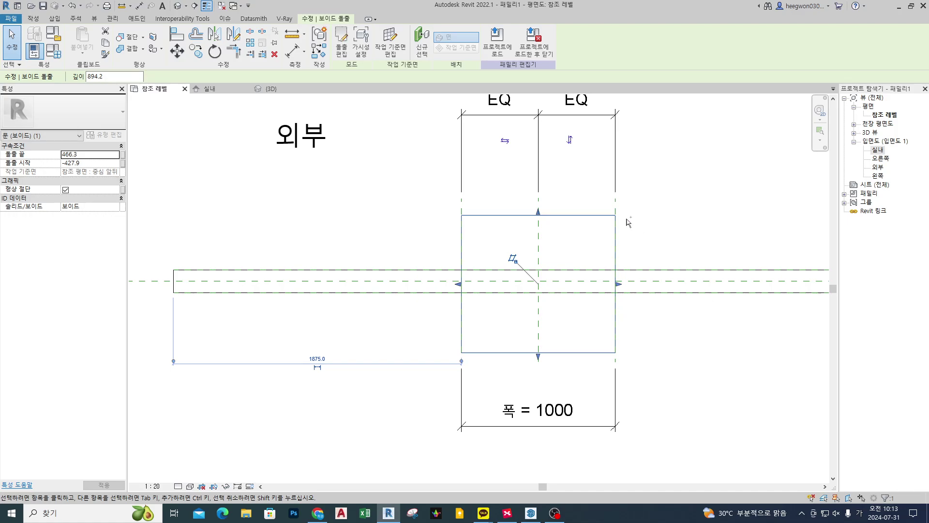
left_click_drag(538, 212, 538, 171)
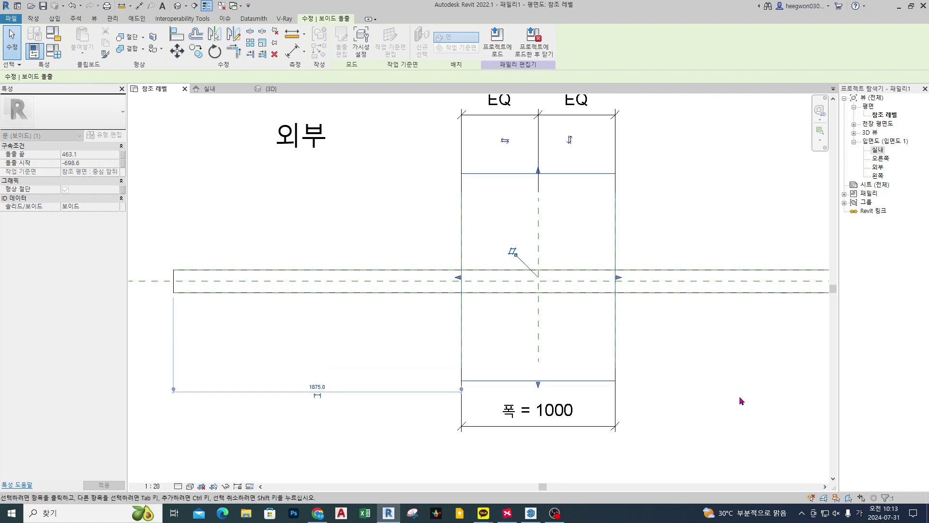
left_click(768, 405)
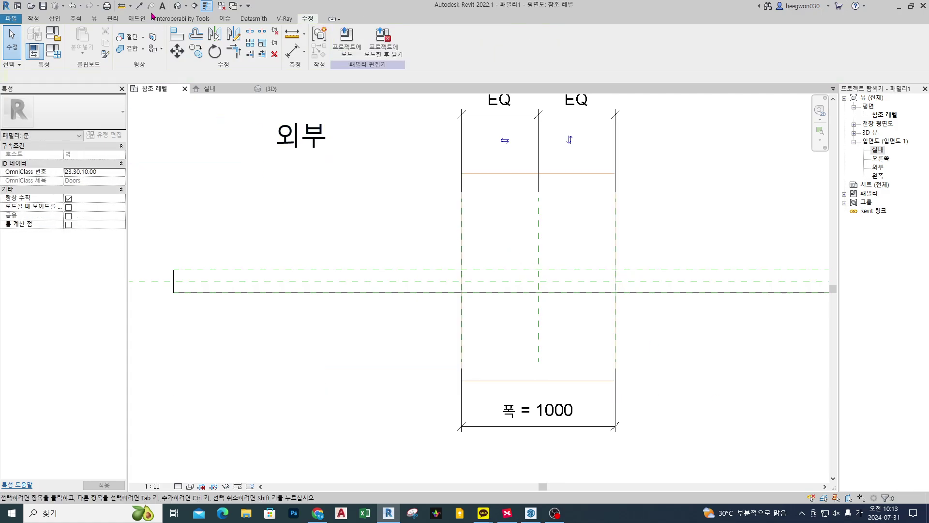
- Inspect the stretched void extrusion in the 3D view from several angles to check how it passes through the wall
left_click(178, 6)
middle_click_drag(608, 214, 518, 199, "shift")
scroll(446, 270, "up", 6)
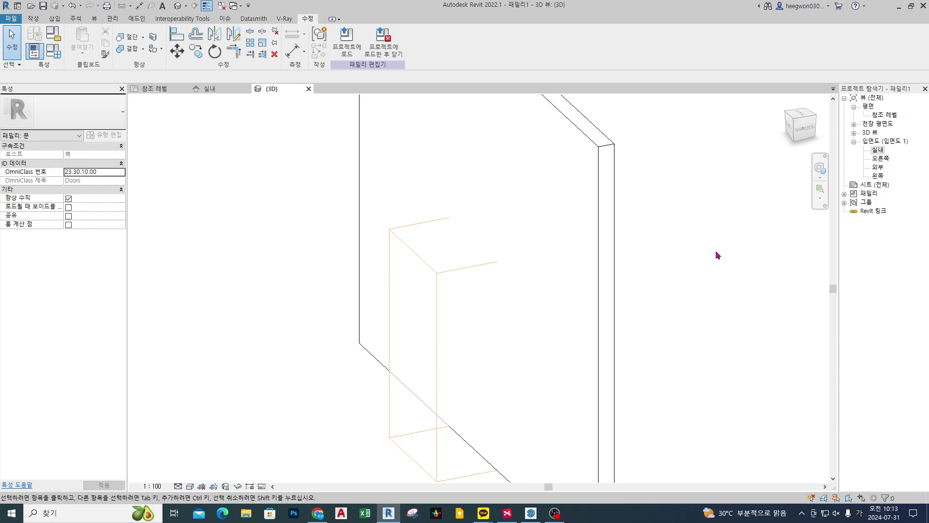
scroll(730, 304, "down", 3)
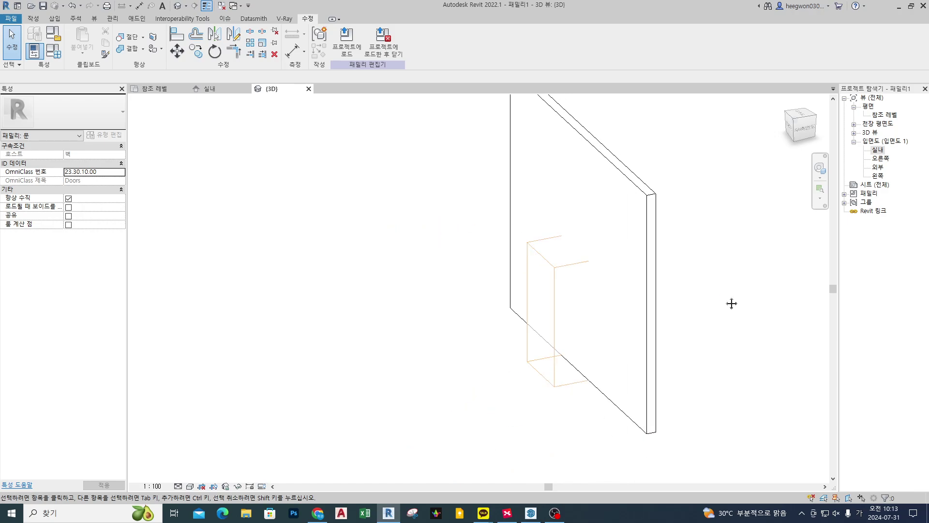
middle_click_drag(730, 304, 420, 237, "shift")
mouse_move(420, 238)
left_mouse_down()
mouse_move(481, 277)
mouse_move(586, 209)
mouse_move(569, 233)
left_mouse_up()
left_click_drag(463, 251, 447, 265)
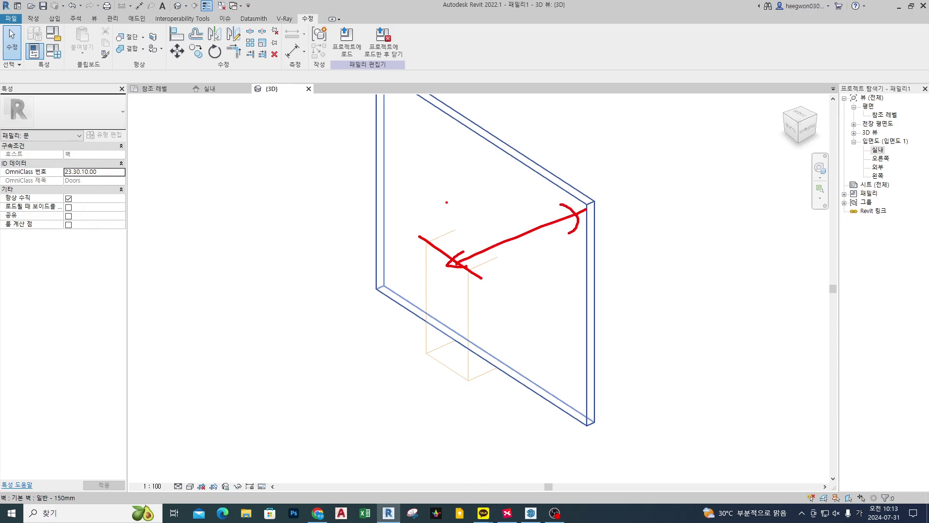
left_click_drag(446, 202, 560, 261)
mouse_move(516, 290)
left_mouse_down()
mouse_move(606, 273)
mouse_move(608, 254)
mouse_move(598, 292)
left_mouse_up()
left_click_drag(593, 285, 615, 297)
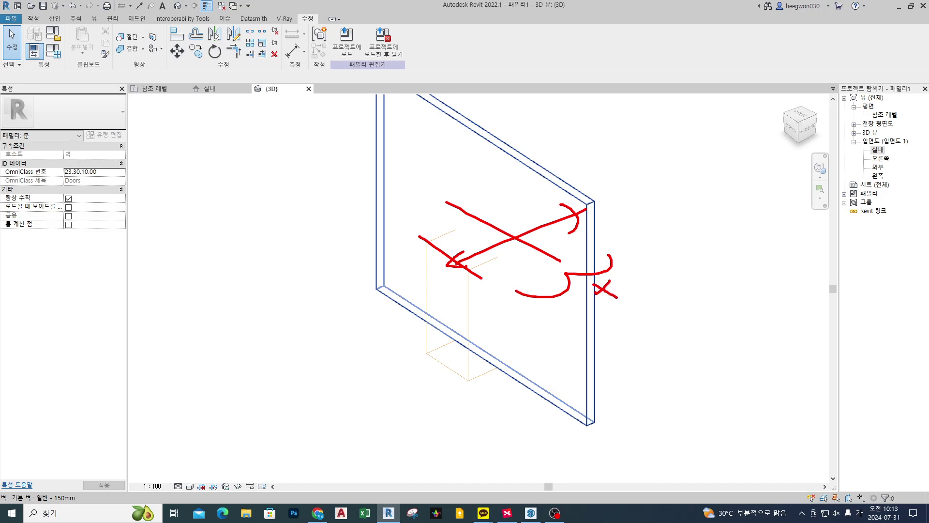
key("Escape")
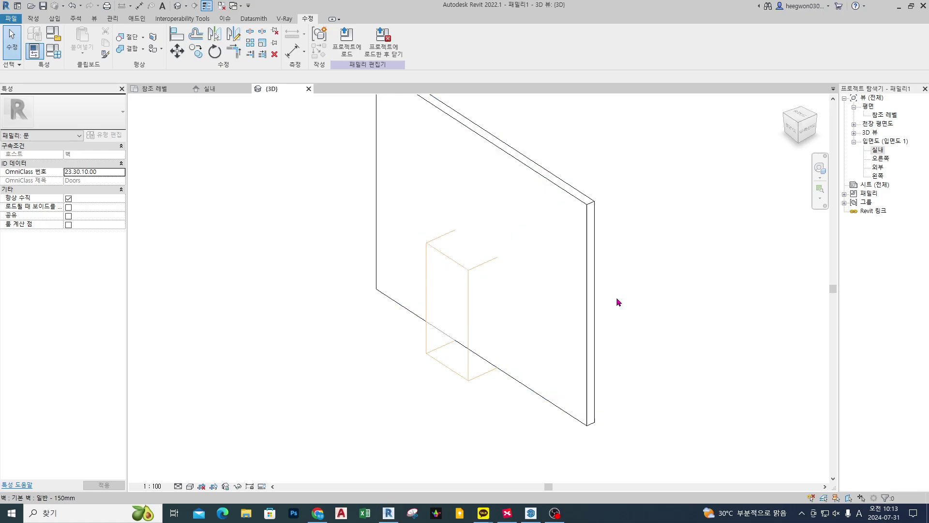
scroll(615, 233, "down", 2)
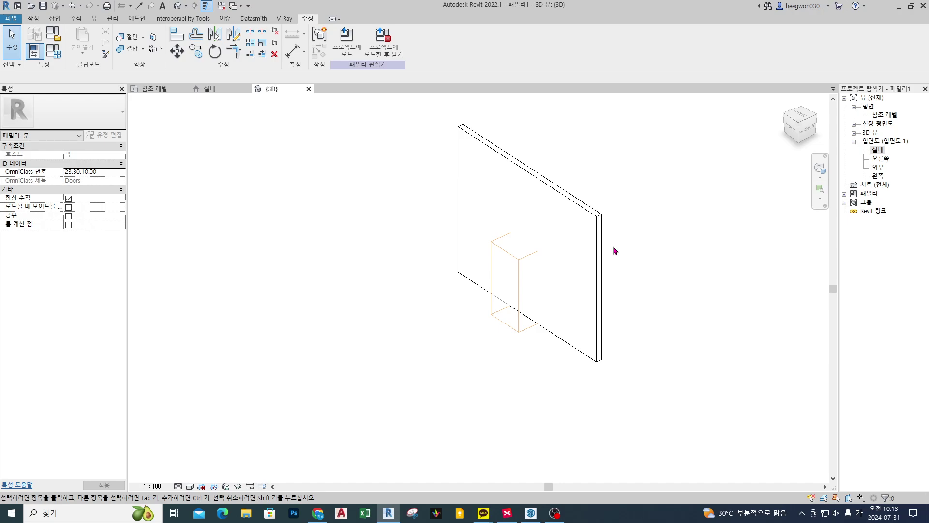
middle_click_drag(657, 242, 649, 298)
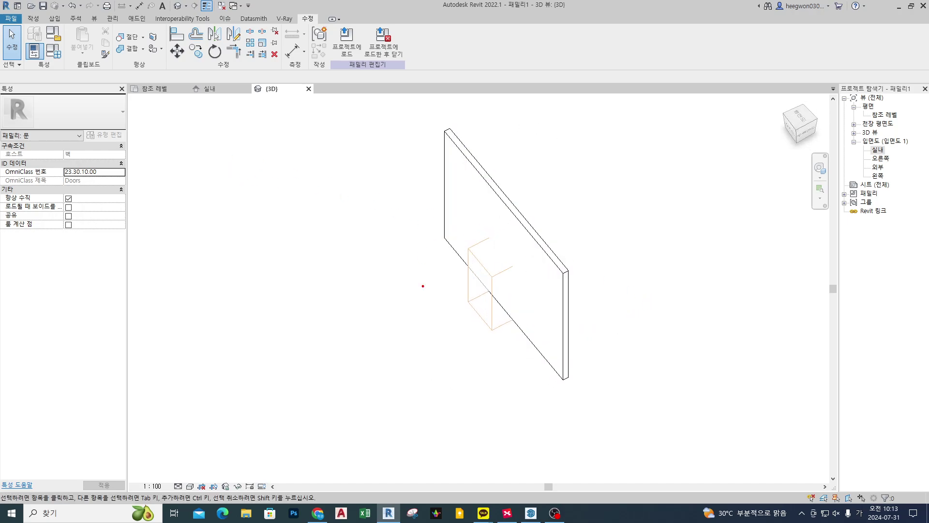
mouse_move(464, 307)
left_mouse_down()
mouse_move(445, 305)
mouse_move(467, 308)
mouse_move(456, 230)
mouse_move(481, 220)
mouse_move(477, 234)
left_mouse_up()
key("Escape")
middle_click_drag(333, 221, 394, 207, "shift")
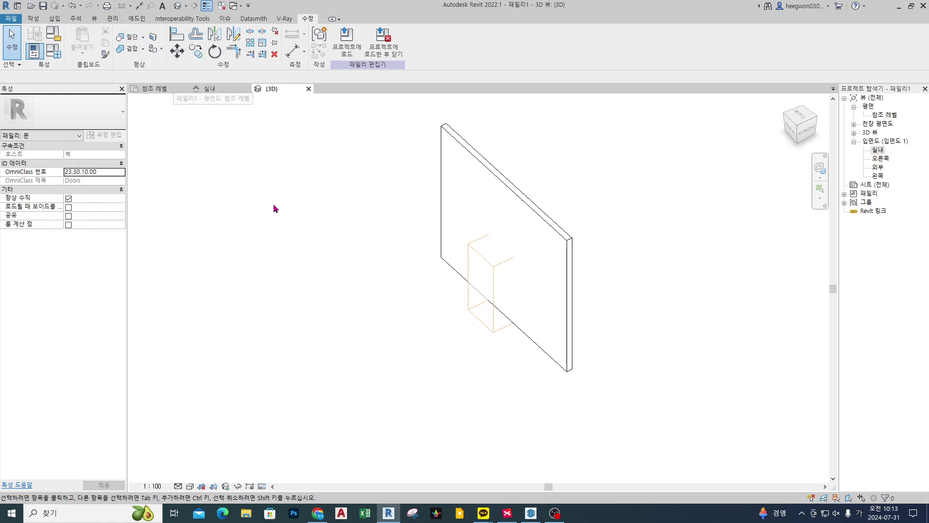
- Cut the host wall with the void extrusion using Cut Geometry to form the door opening
left_click(33, 19)
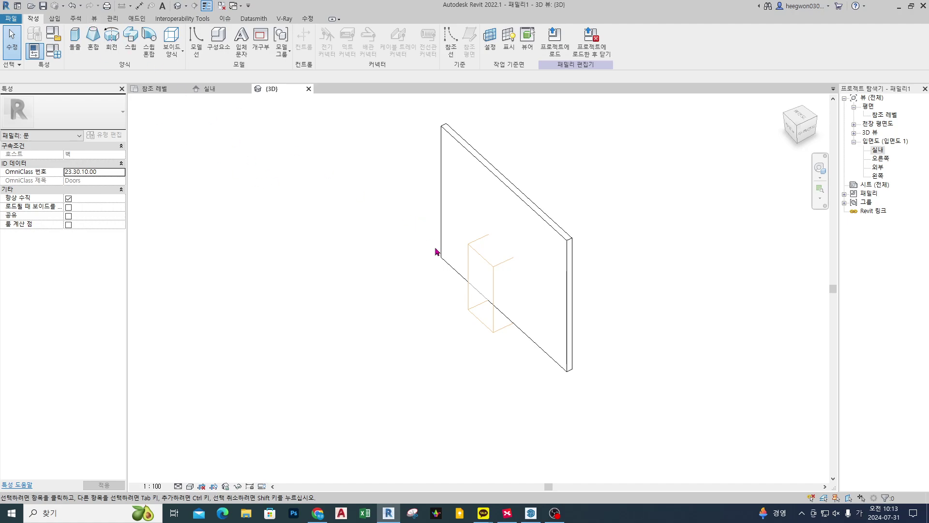
left_click(486, 284)
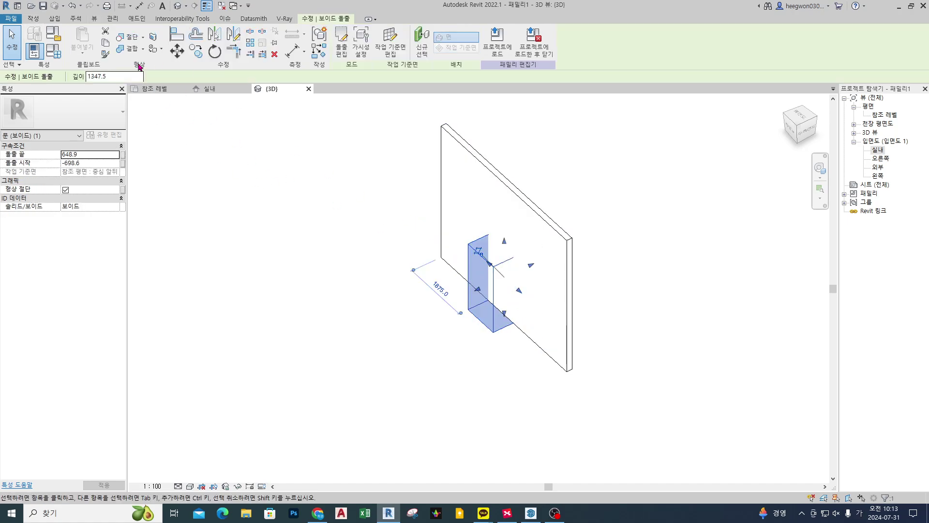
left_click(128, 37)
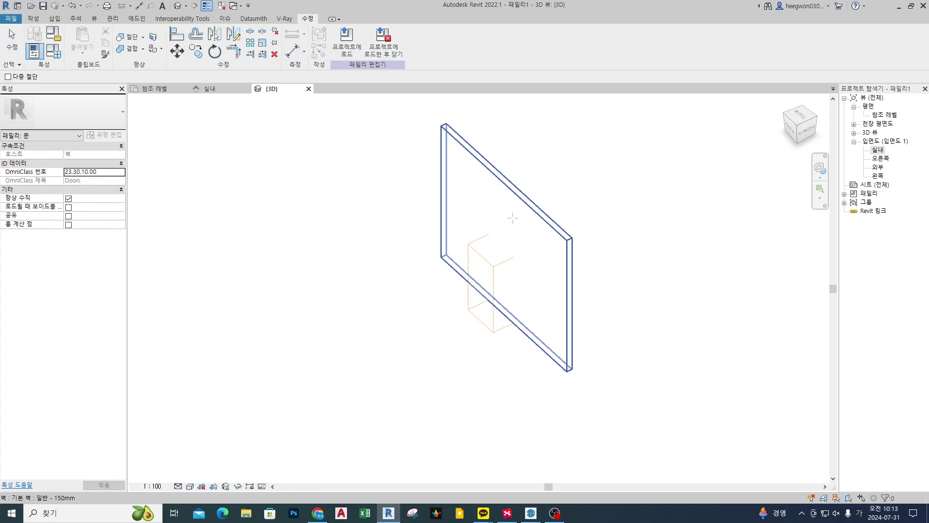
left_click(533, 212)
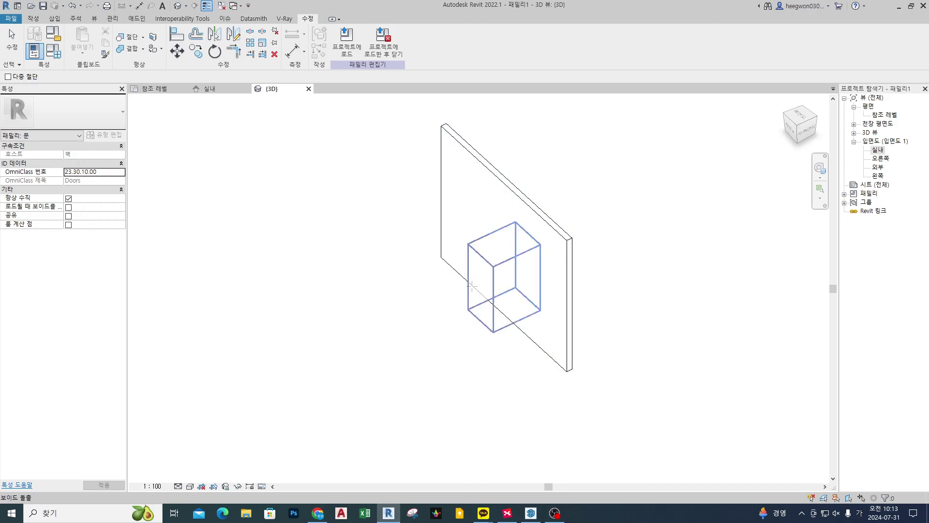
left_click(477, 242)
left_click(477, 202)
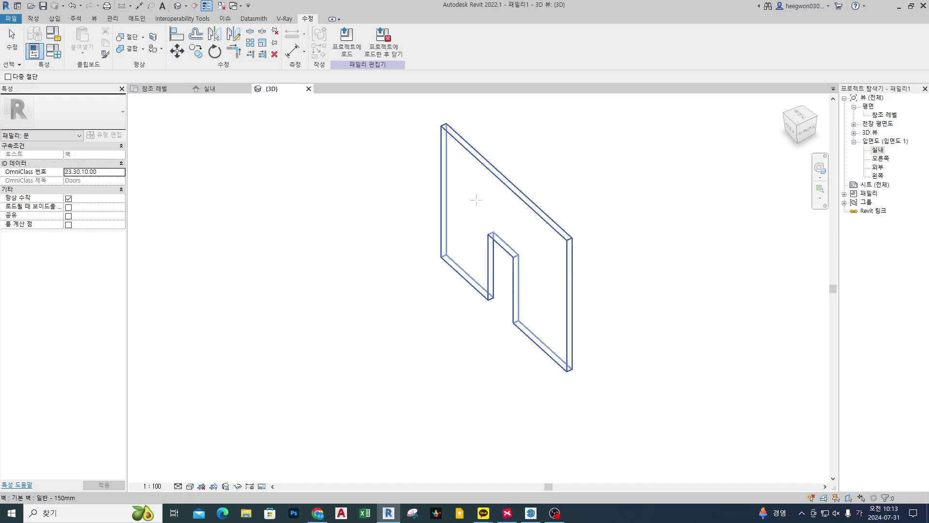
key("Escape")
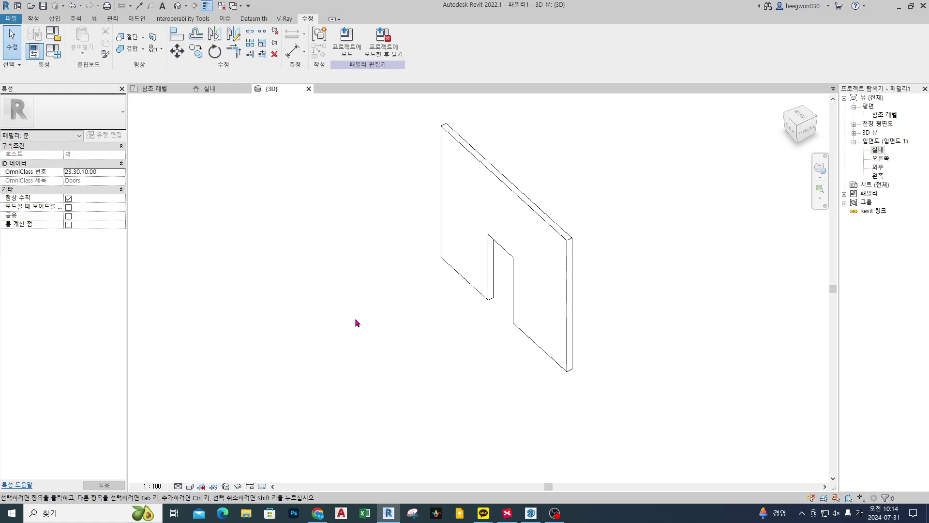
middle_click_drag(357, 321, 425, 321, "shift")
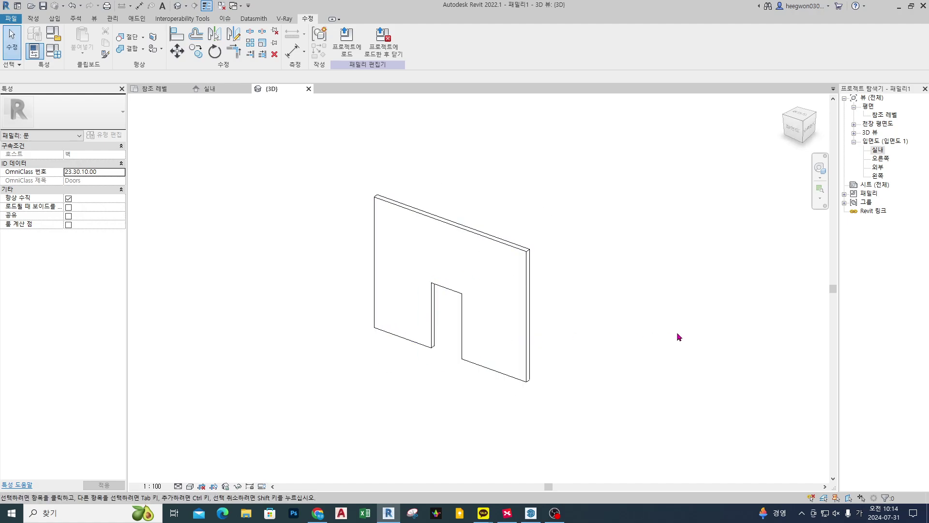
scroll(533, 320, "up", 1)
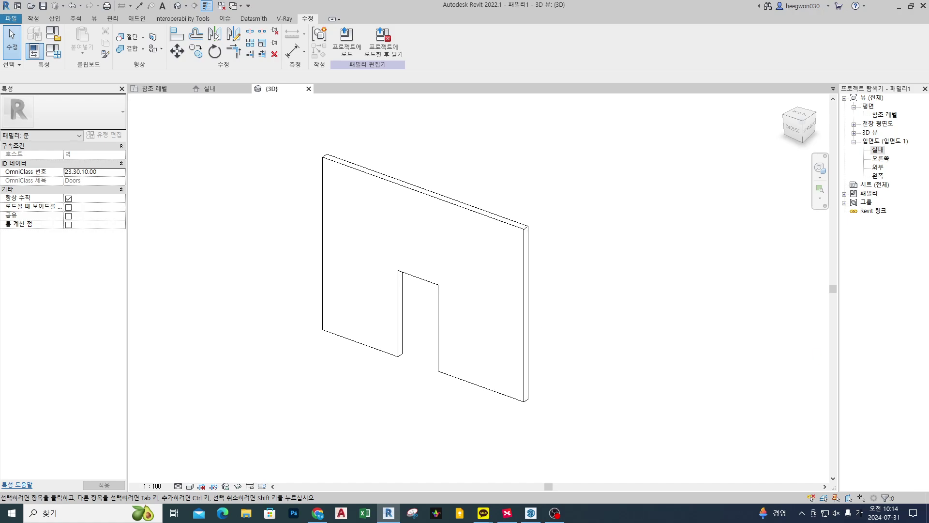
scroll(411, 358, "up", 2)
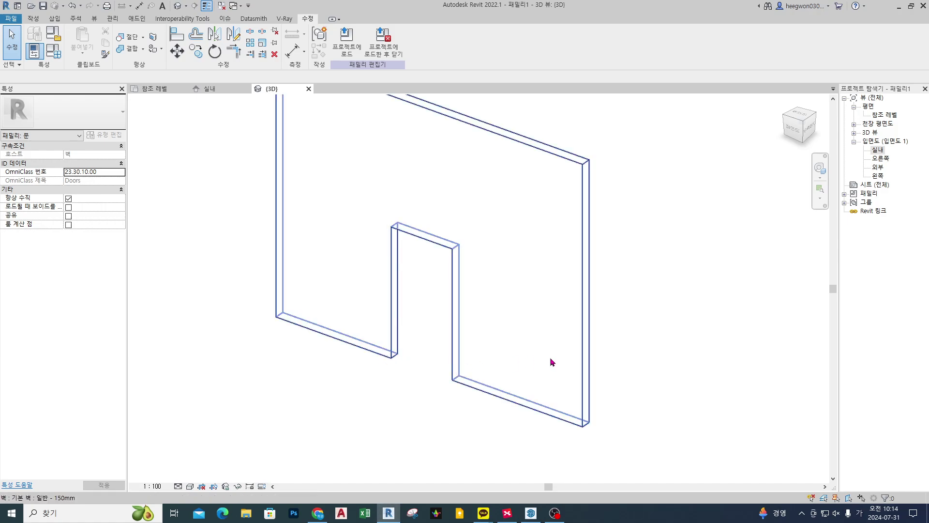
middle_click_drag(667, 349, 662, 369, "shift")
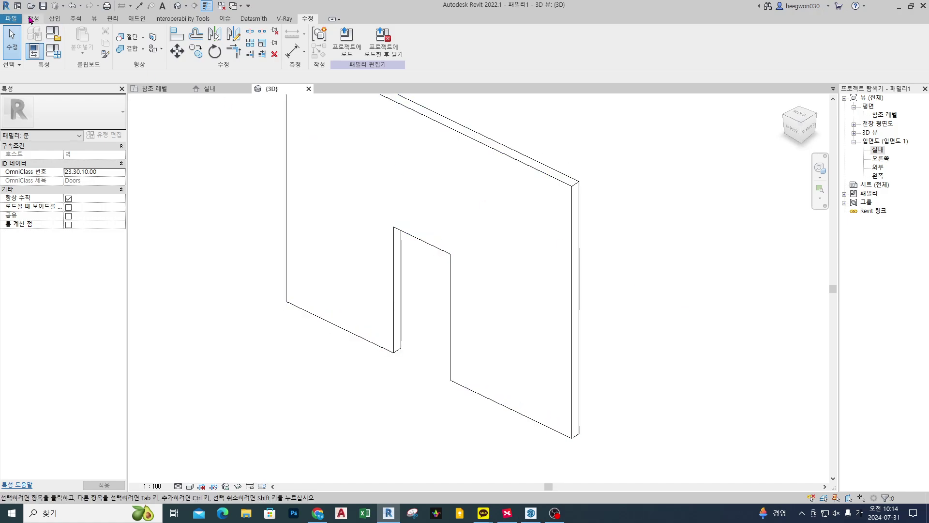
- Create a new project from the architectural template (건축 템플릿)
left_click(10, 18)
mouse_move(33, 55)
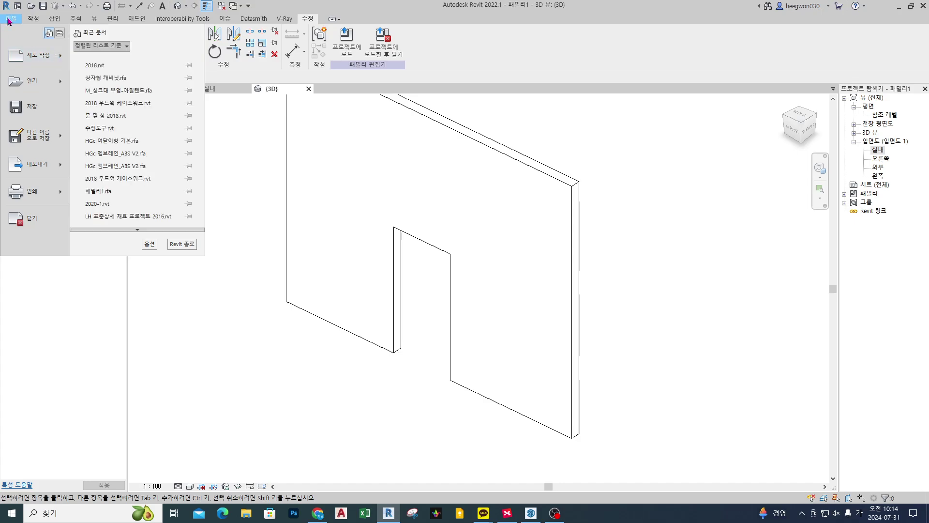
left_click(33, 55)
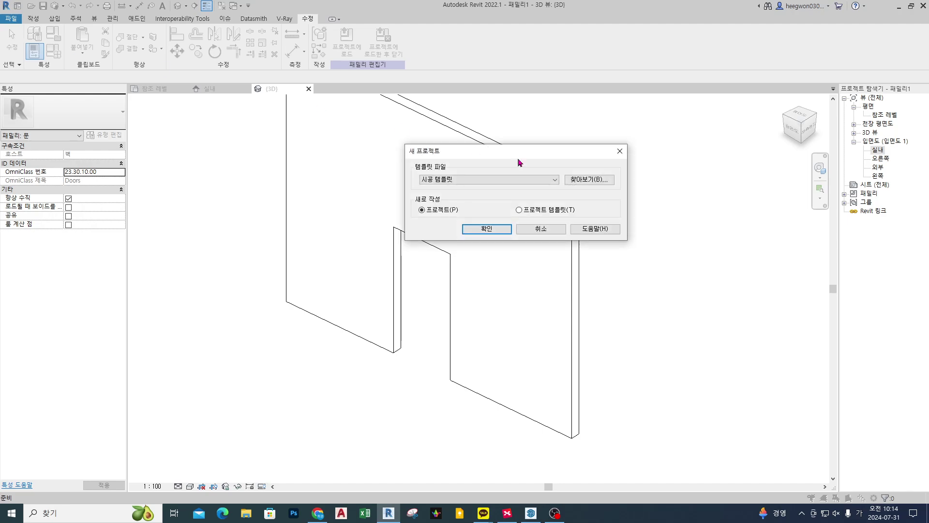
left_click(535, 182)
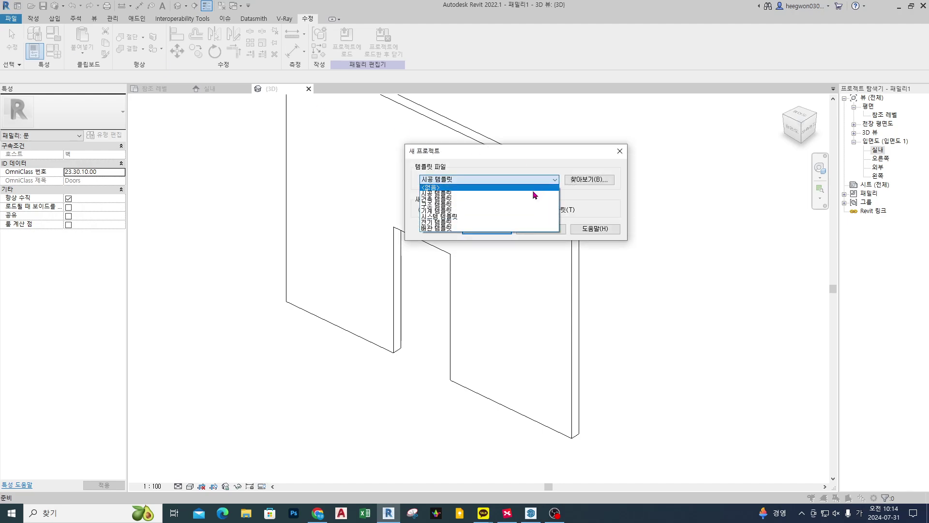
left_click(534, 203)
left_click(500, 229)
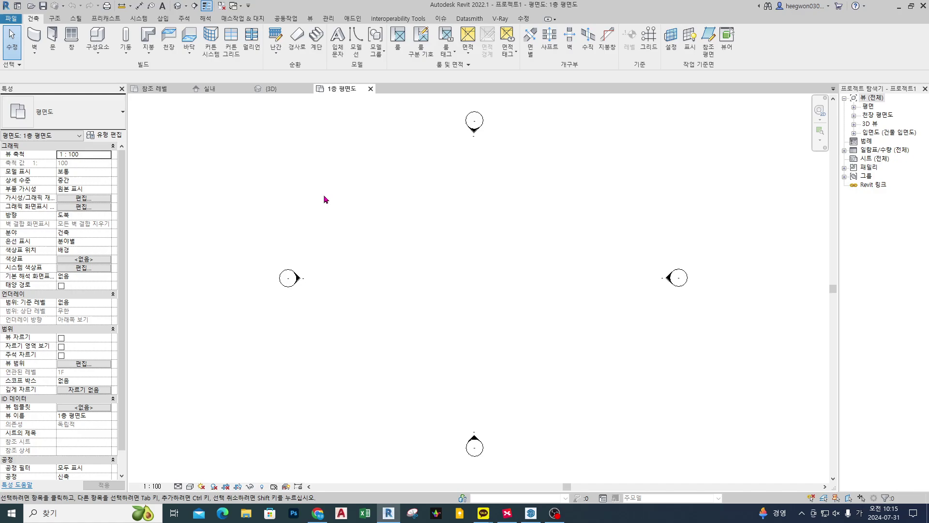
- Draw a straight horizontal wall about 15300 mm long between the elevation markers in the first-floor plan
left_click(31, 39)
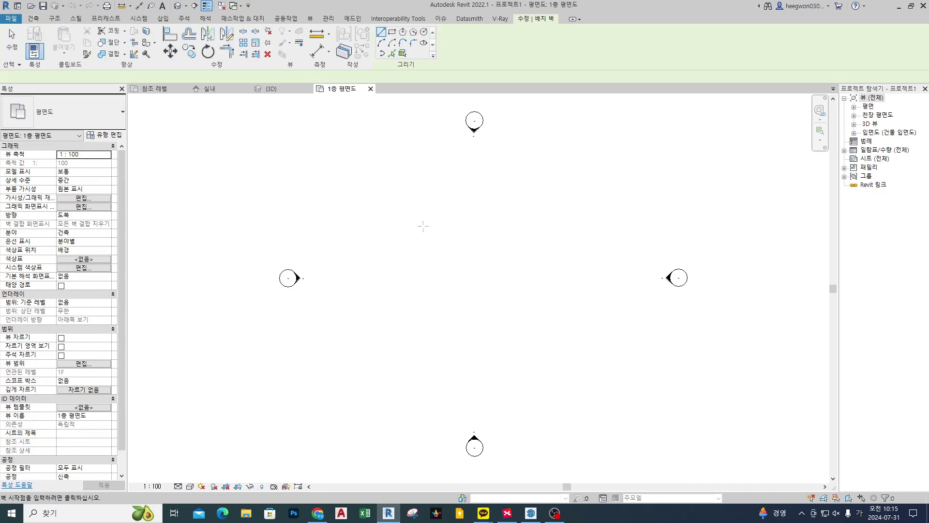
left_click(383, 214)
left_click(602, 215)
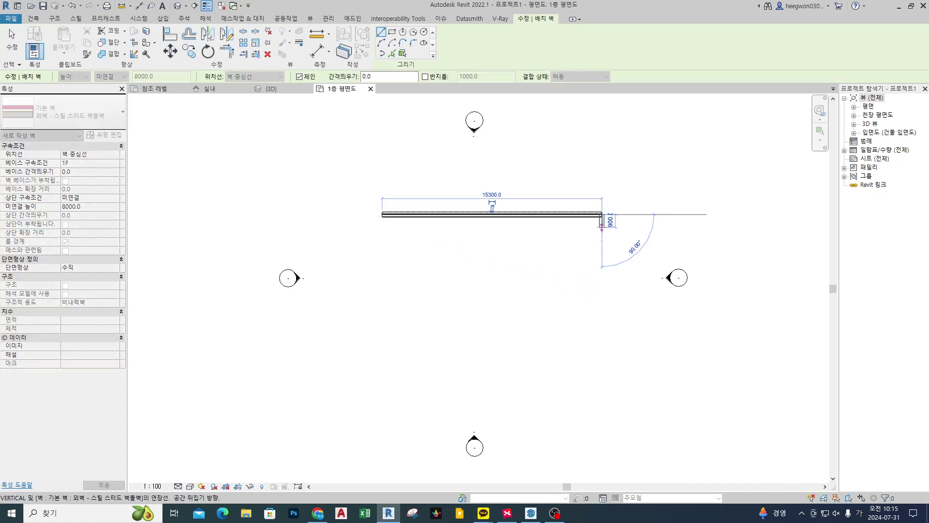
key("Escape")
key("Escape")
- Load the door family into the project and place one instance in the wall, about 3100 mm from its left end
left_click(275, 89)
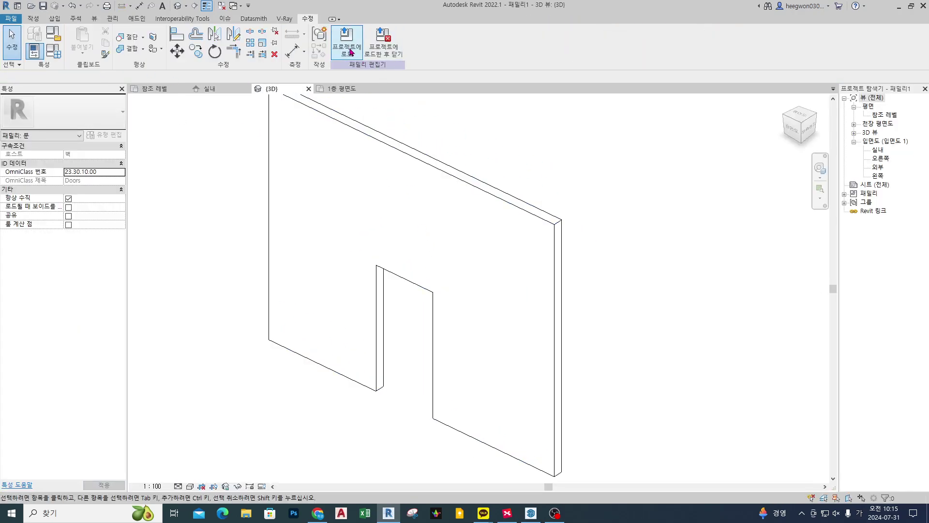
left_click(347, 41)
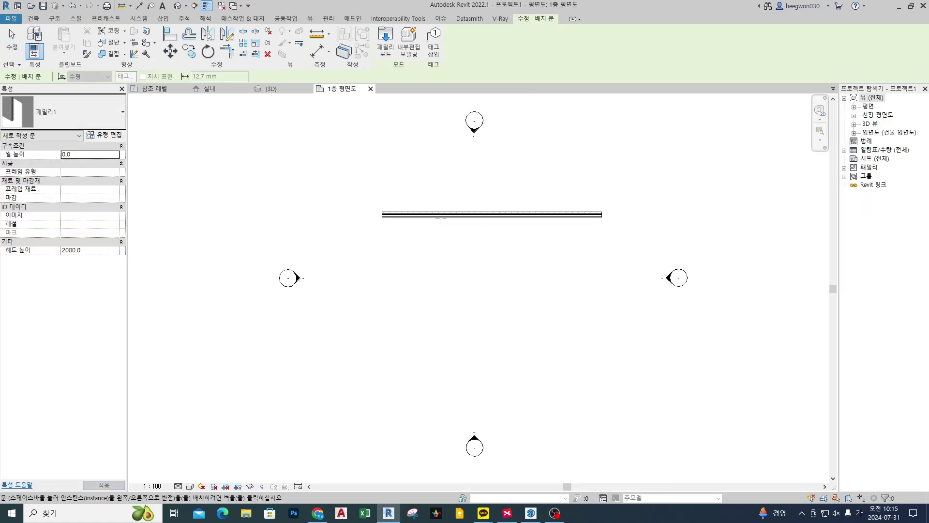
scroll(465, 216, "up", 4)
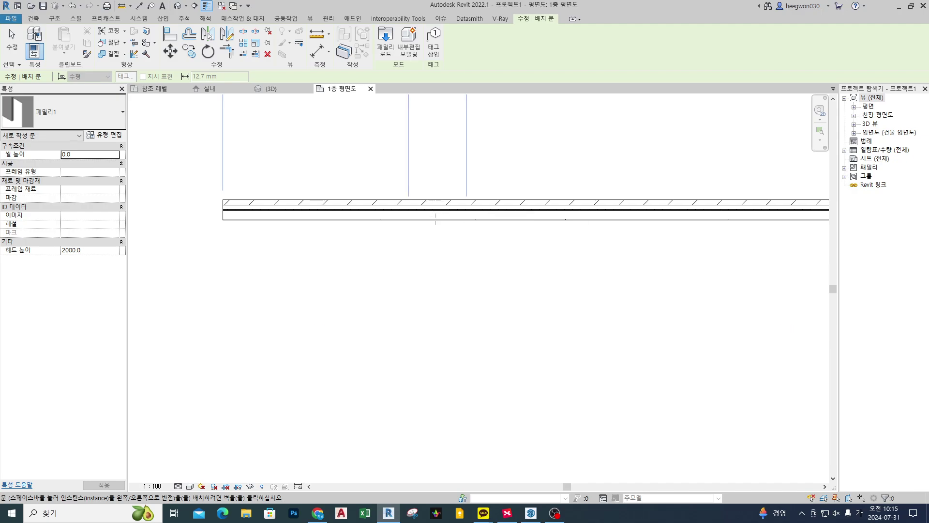
scroll(437, 212, "up", 3)
scroll(488, 266, "up", 4)
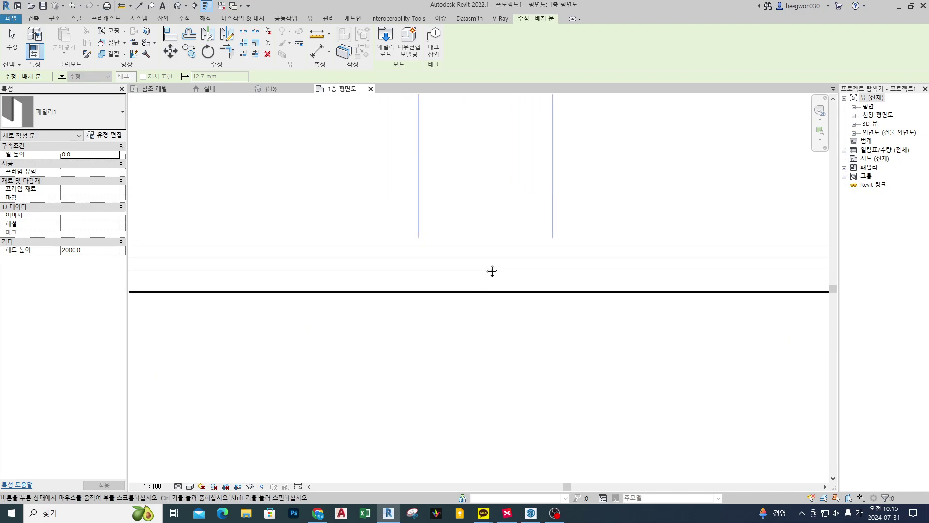
left_click(477, 269)
key("Escape")
key("Escape")
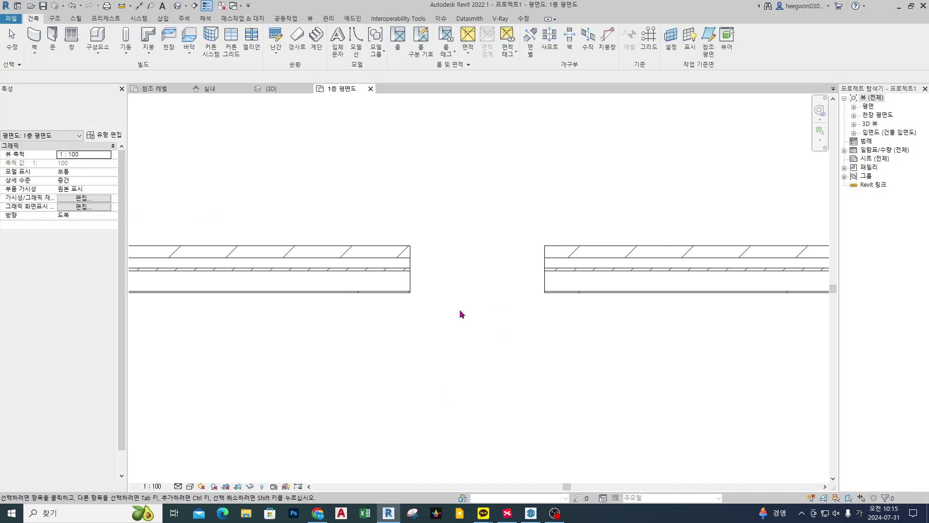
- Check the placed door opening in plan, then open the project's 3D view and examine the opening in the wall
left_click_drag(379, 328, 587, 222)
mouse_move(575, 268)
left_mouse_down()
mouse_move(437, 199)
mouse_move(531, 318)
left_mouse_up()
key("Escape")
left_click(177, 6)
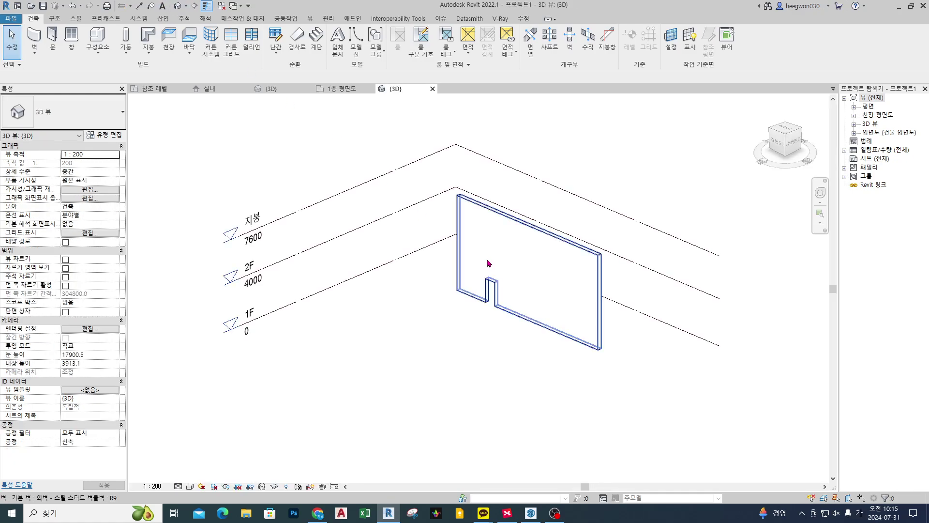
middle_click_drag(483, 259, 559, 327, "shift")
scroll(428, 311, "up", 5)
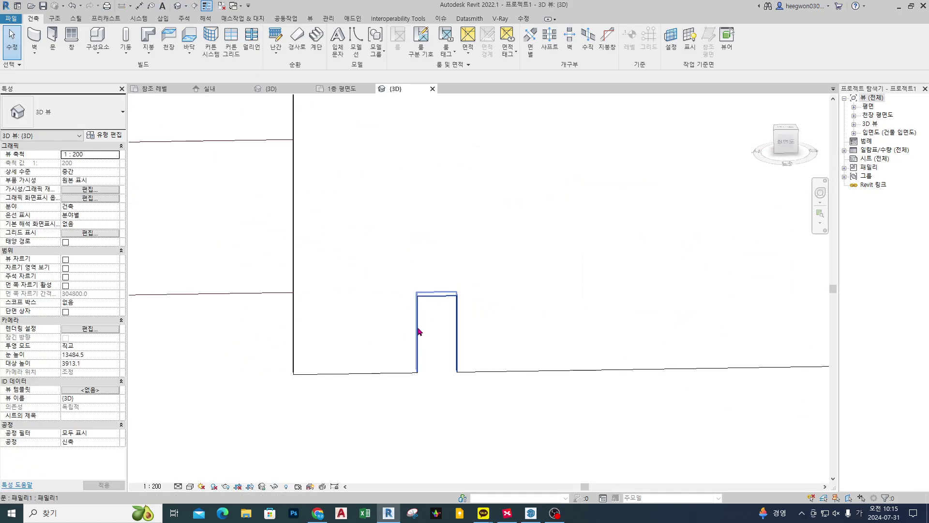
- Set the placed door's type height to 2400 and width to 800, and apply the change to the opening
left_click(424, 329)
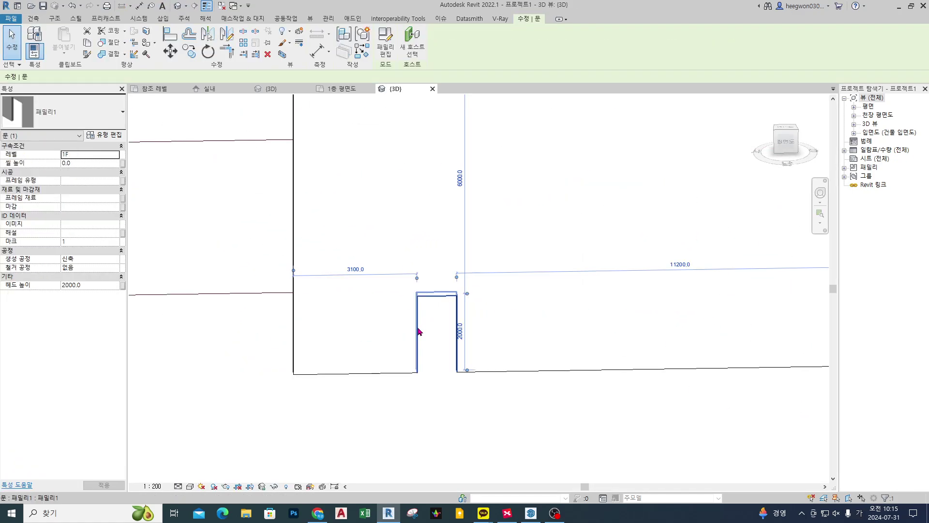
left_click(103, 135)
left_click(694, 216)
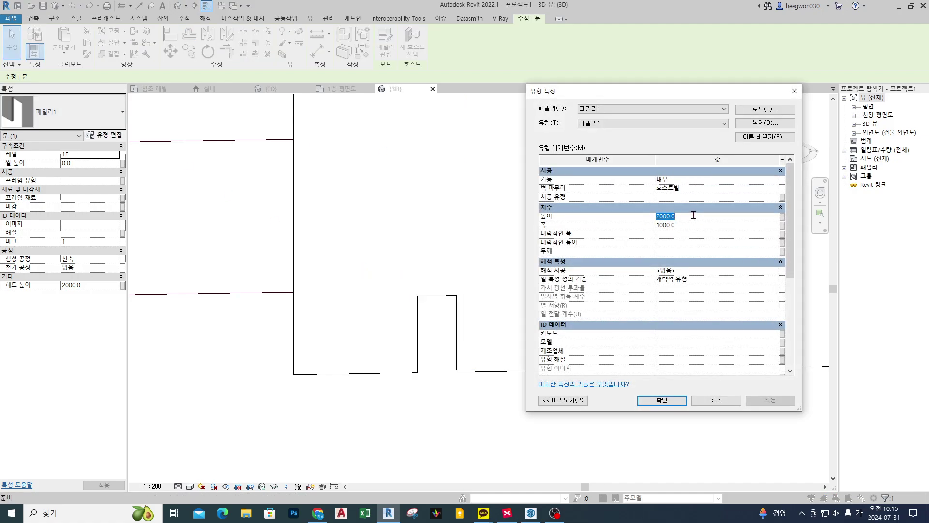
type("2400")
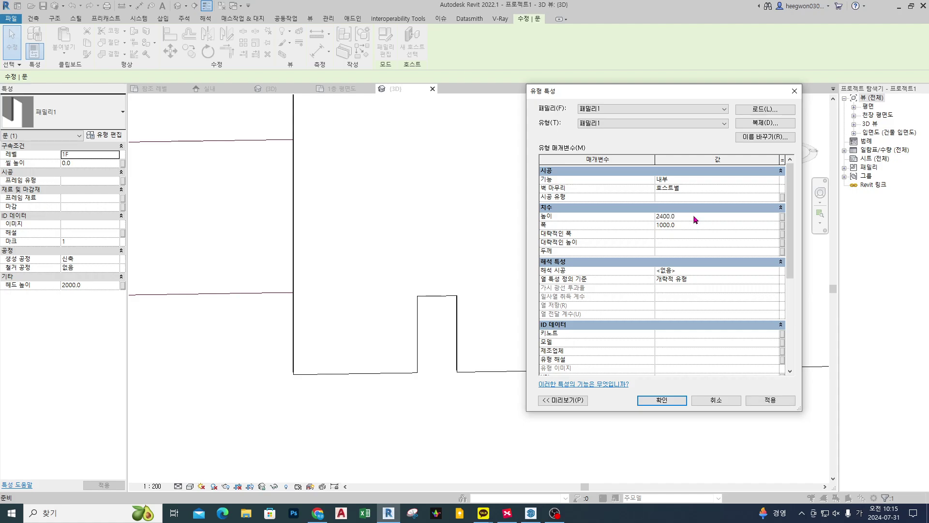
key("Tab")
type("80")
left_click(770, 399)
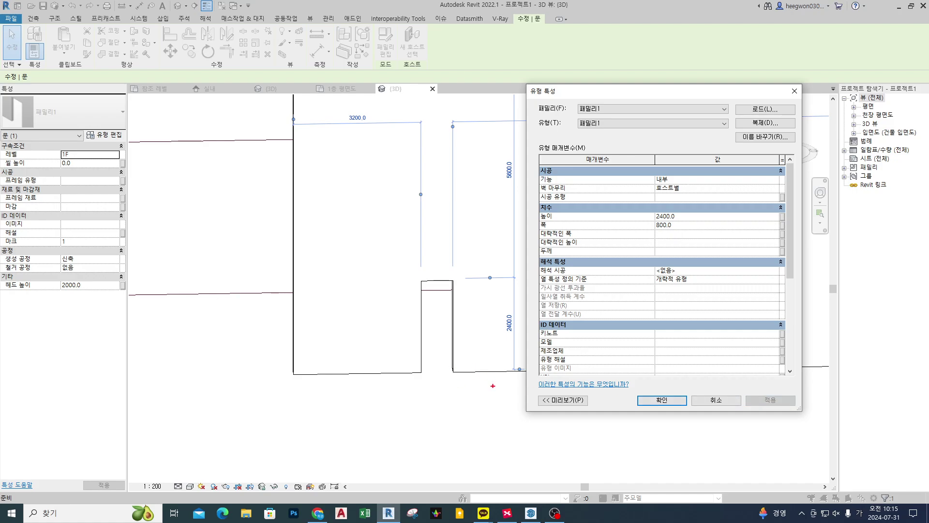
mouse_move(485, 392)
left_mouse_down()
mouse_move(378, 276)
mouse_move(500, 358)
left_mouse_up()
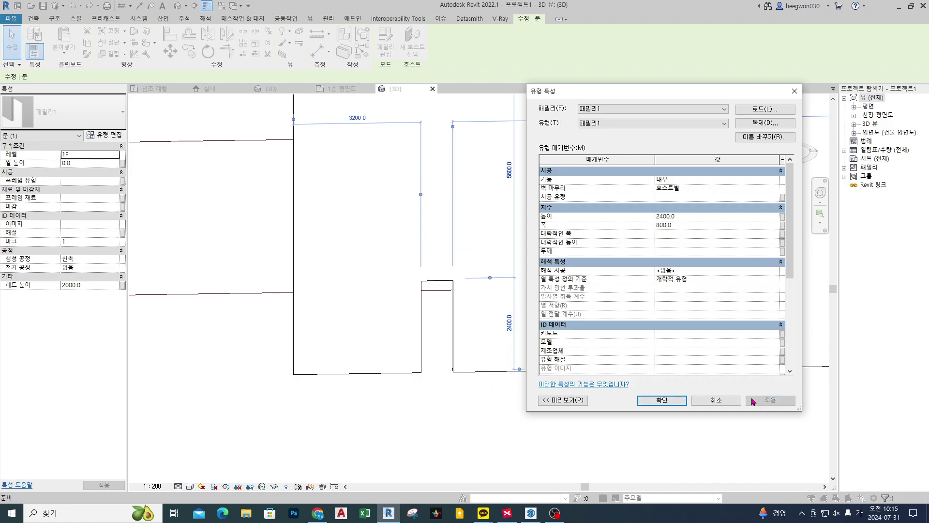